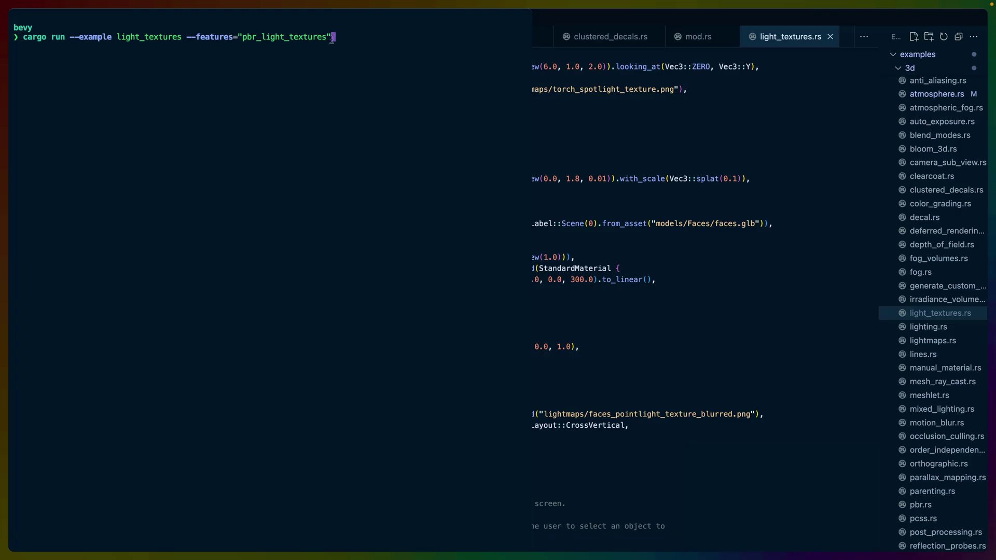
Step: Check the pbr_light_textures feature name in the typed cargo run --example light_textures command
{"action": "left_click_drag", "start_coordinate": [329, 37], "coordinate": [240, 37]}
{"action": "left_click", "coordinate": [273, 36]}
Step: Launch the light_textures example and orbit the camera around the cube scene
{"action": "key", "text": "Return"}
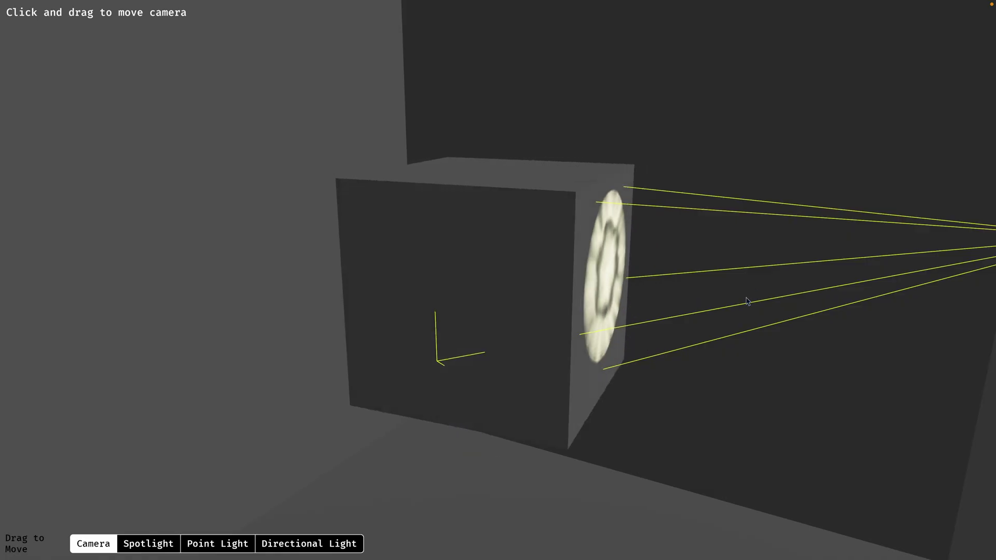
{"action": "mouse_move", "coordinate": [499, 354]}
{"action": "left_mouse_down"}
{"action": "mouse_move", "coordinate": [622, 327]}
{"action": "mouse_move", "coordinate": [587, 308]}
{"action": "mouse_move", "coordinate": [422, 360]}
{"action": "mouse_move", "coordinate": [498, 326]}
{"action": "mouse_move", "coordinate": [506, 358]}
{"action": "left_mouse_up"}
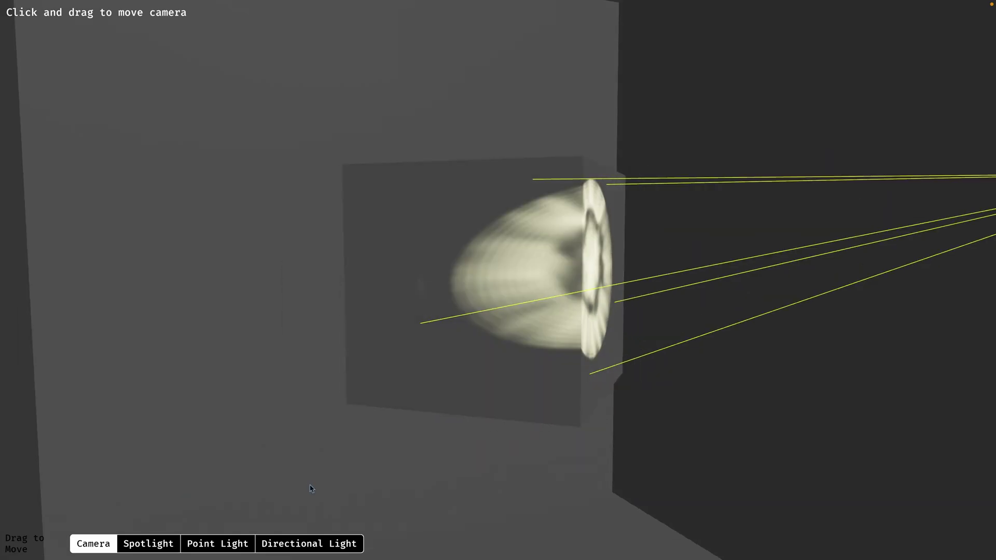
{"action": "left_click_drag", "start_coordinate": [335, 416], "coordinate": [328, 420]}
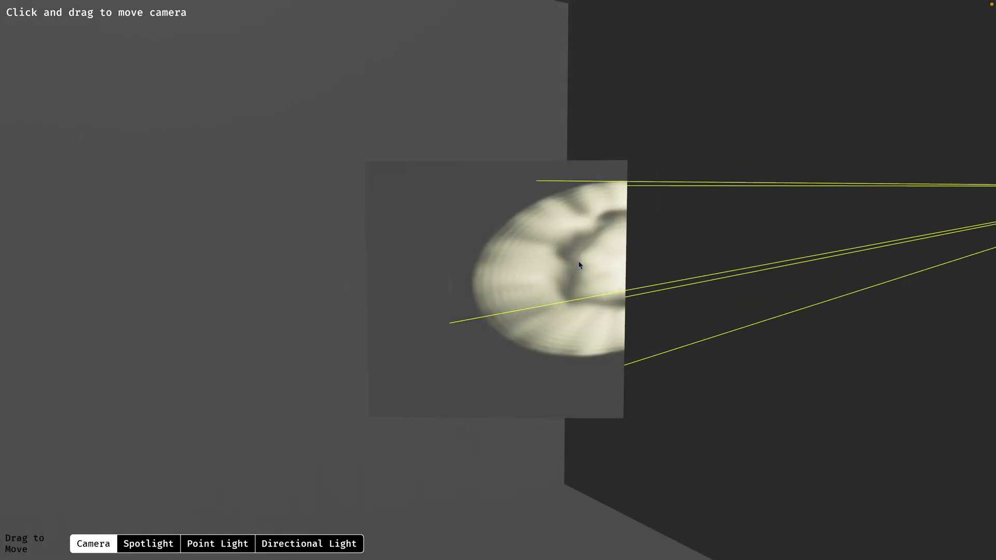
Step: Swing the spotlight around the scene and lift the point light above the cube
{"action": "left_click", "coordinate": [148, 543]}
{"action": "mouse_move", "coordinate": [544, 210]}
{"action": "left_mouse_down"}
{"action": "mouse_move", "coordinate": [506, 212]}
{"action": "mouse_move", "coordinate": [500, 225]}
{"action": "mouse_move", "coordinate": [521, 222]}
{"action": "left_mouse_up"}
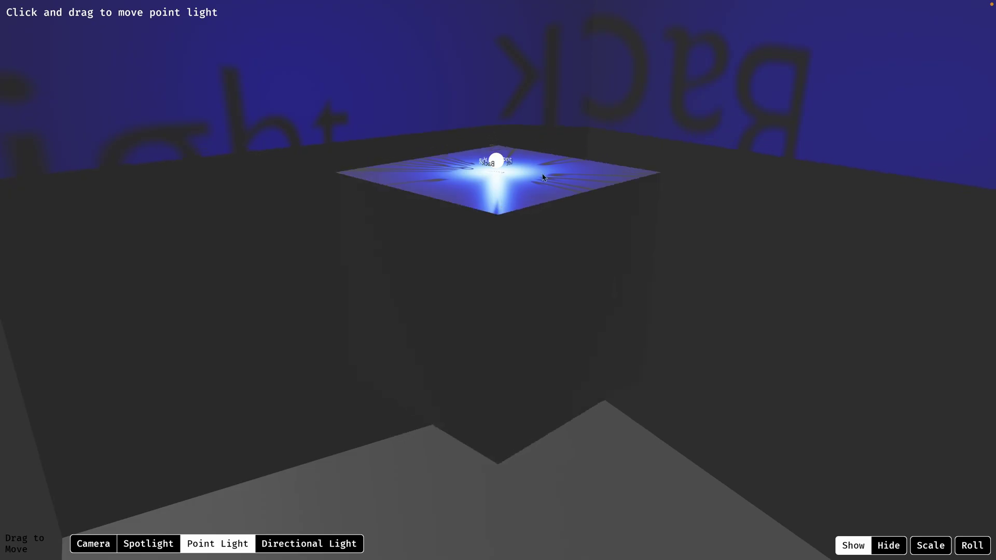
{"action": "left_click_drag", "start_coordinate": [543, 177], "coordinate": [530, 143]}
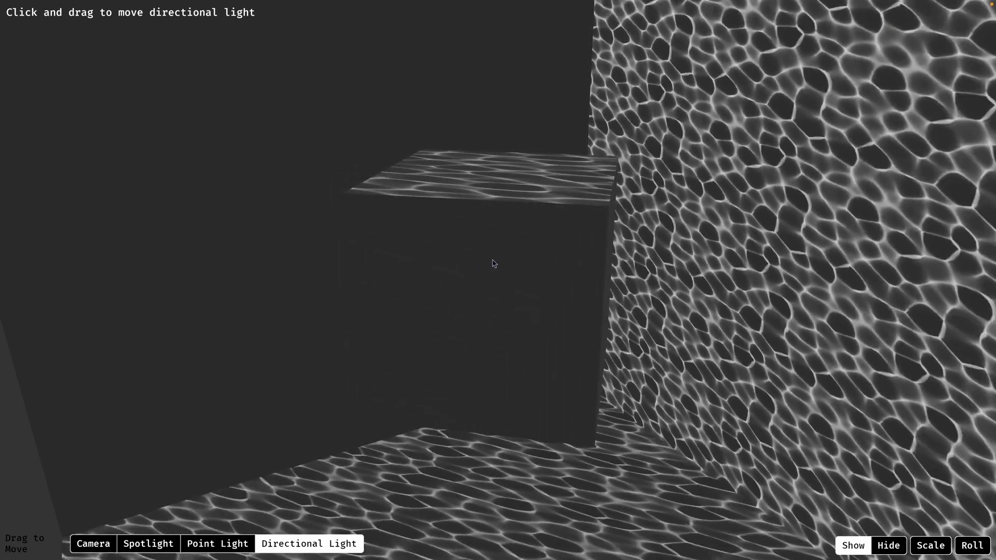
Step: Re-aim the directional light across the scene and turn its texture back on
{"action": "left_click_drag", "start_coordinate": [493, 263], "coordinate": [258, 491]}
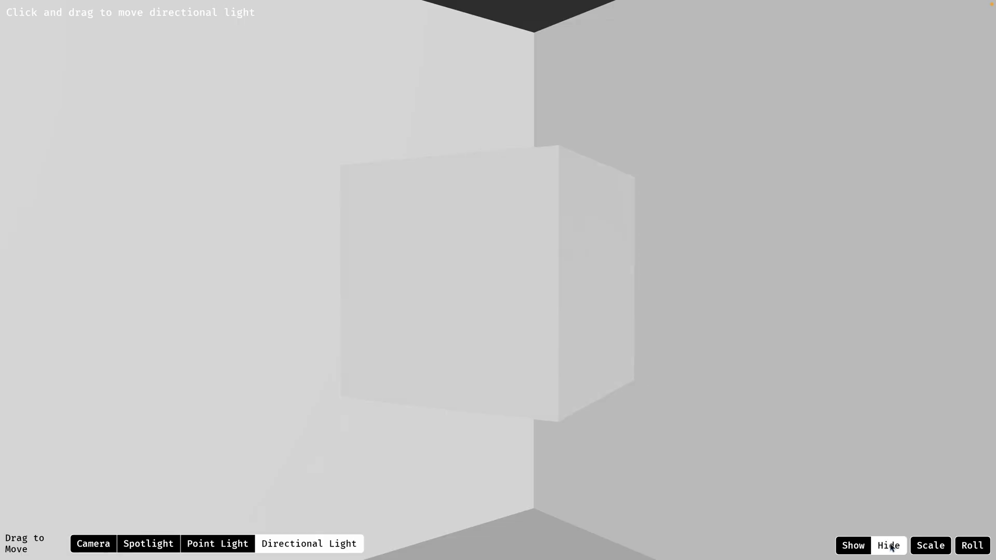
{"action": "mouse_move", "coordinate": [674, 350]}
{"action": "left_mouse_down"}
{"action": "mouse_move", "coordinate": [604, 252]}
{"action": "mouse_move", "coordinate": [601, 267]}
{"action": "mouse_move", "coordinate": [589, 259]}
{"action": "left_mouse_up"}
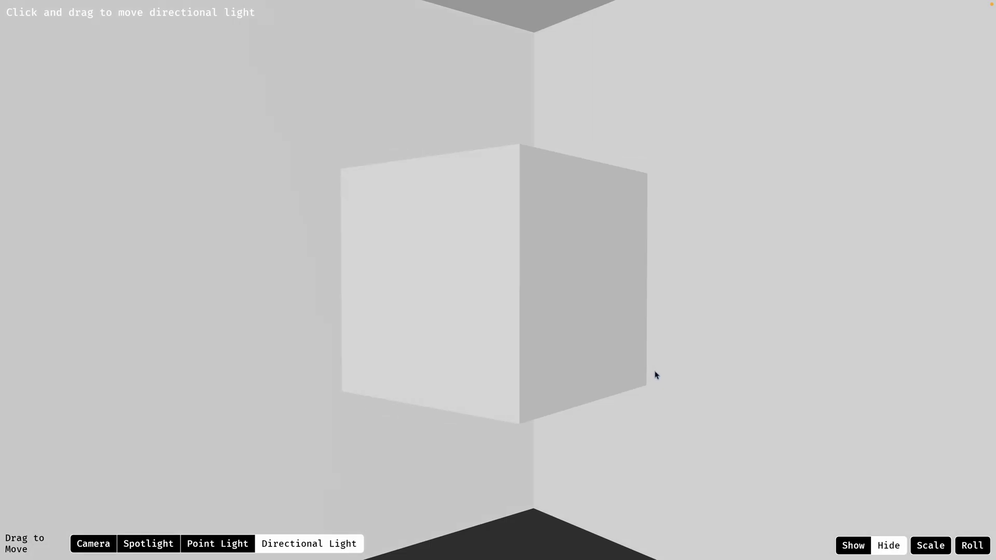
{"action": "left_click", "coordinate": [853, 545]}
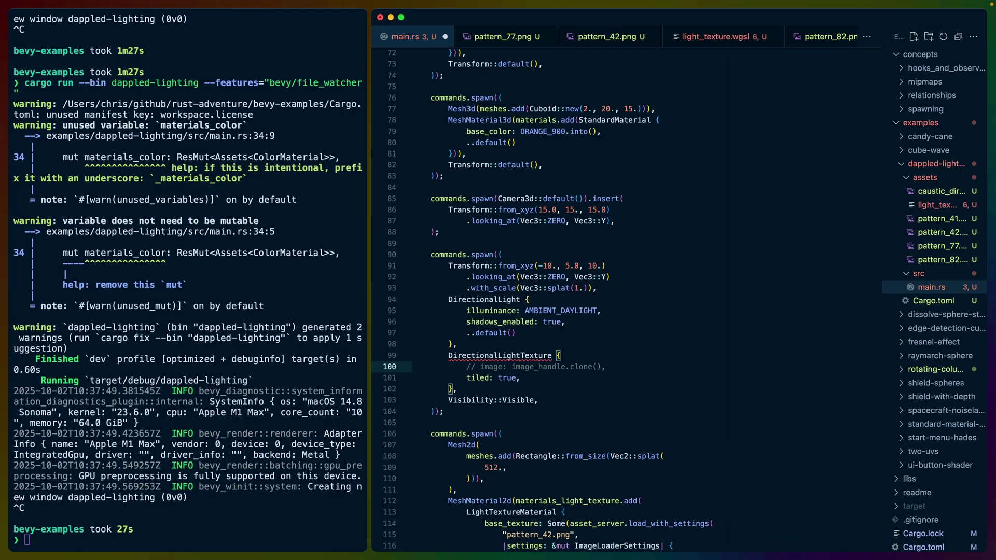
Step: Add image: image_handle.clone() to DirectionalLightTexture and recall the dappled-lighting run command
{"action": "key", "text": "Return"}
{"action": "type", "text": "image: asset_server"}
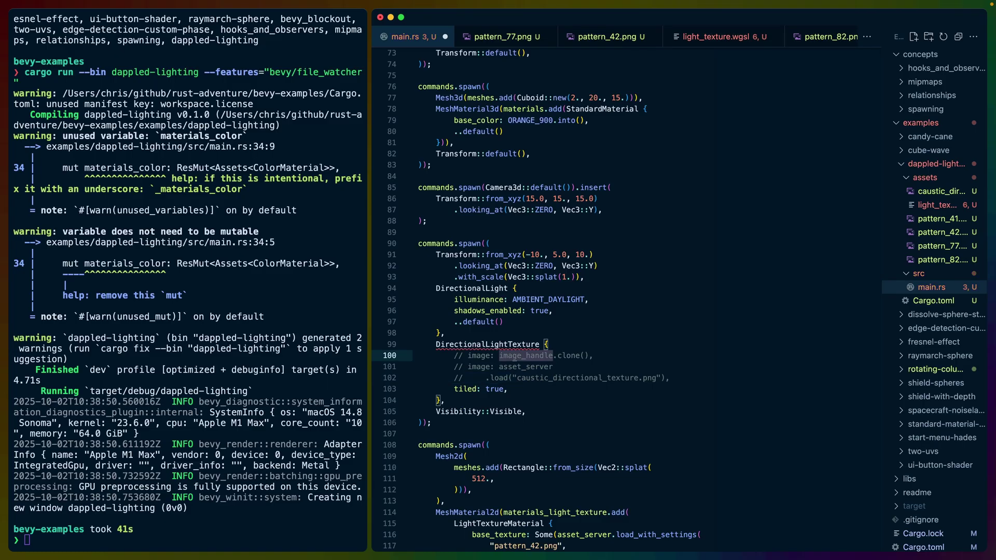
{"action": "key", "text": "Up"}
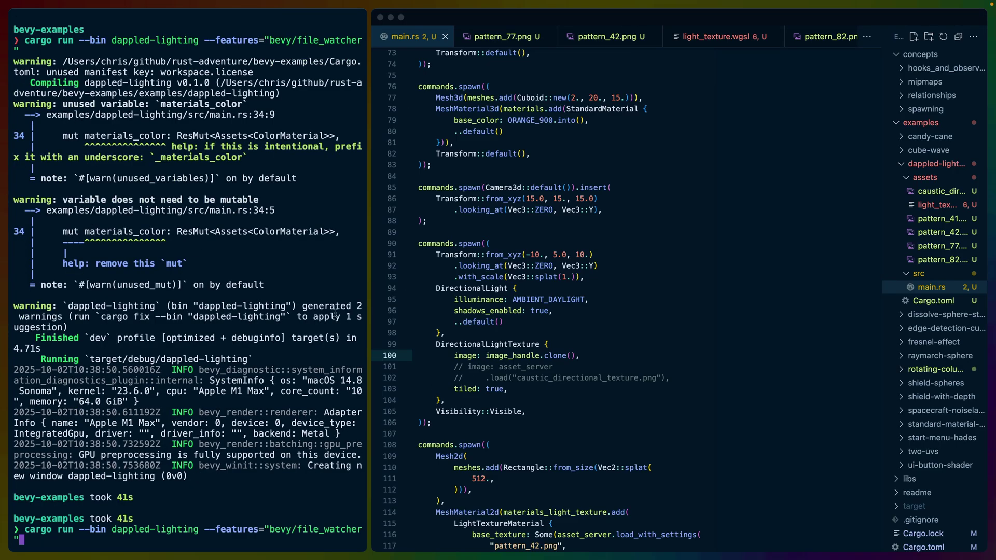
Step: Rebuild and run dappled-lighting, then focus the light_texture.wgsl shader code
{"action": "key", "text": "Return"}
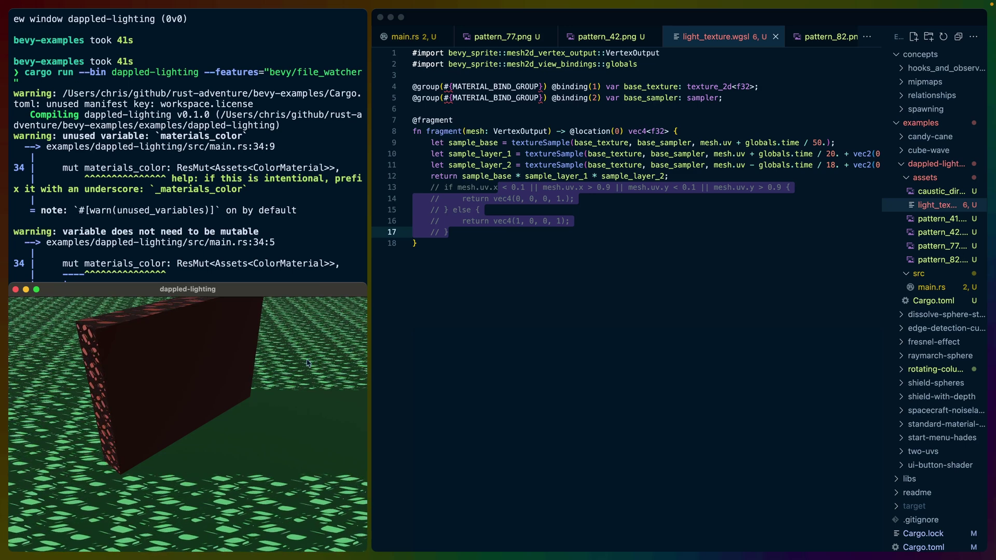
{"action": "left_click", "coordinate": [617, 222]}
Step: Highlight the three texture sampling lines and the multiplying return line in light_texture.wgsl
{"action": "key", "text": "super+a"}
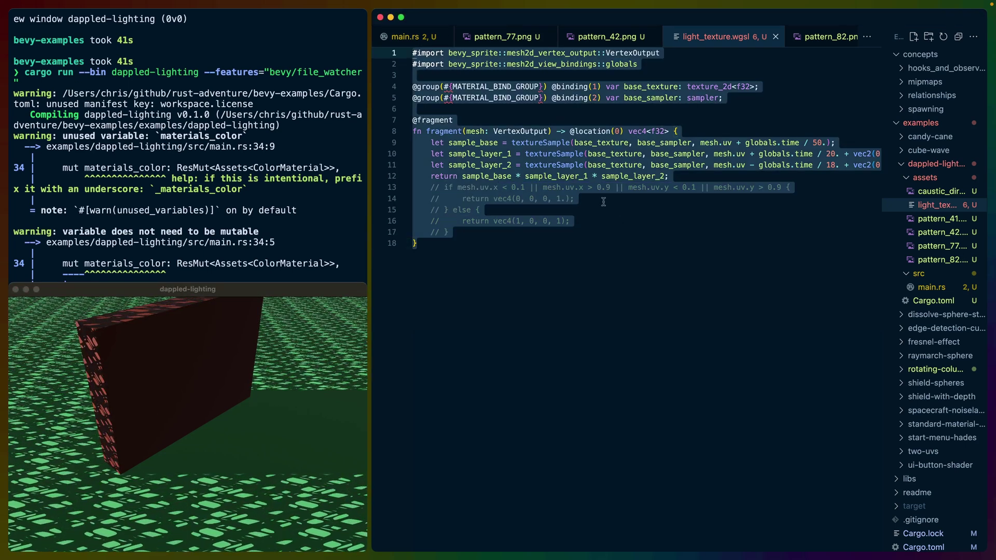
{"action": "left_click", "coordinate": [604, 201]}
{"action": "left_click_drag", "start_coordinate": [448, 143], "coordinate": [560, 166]}
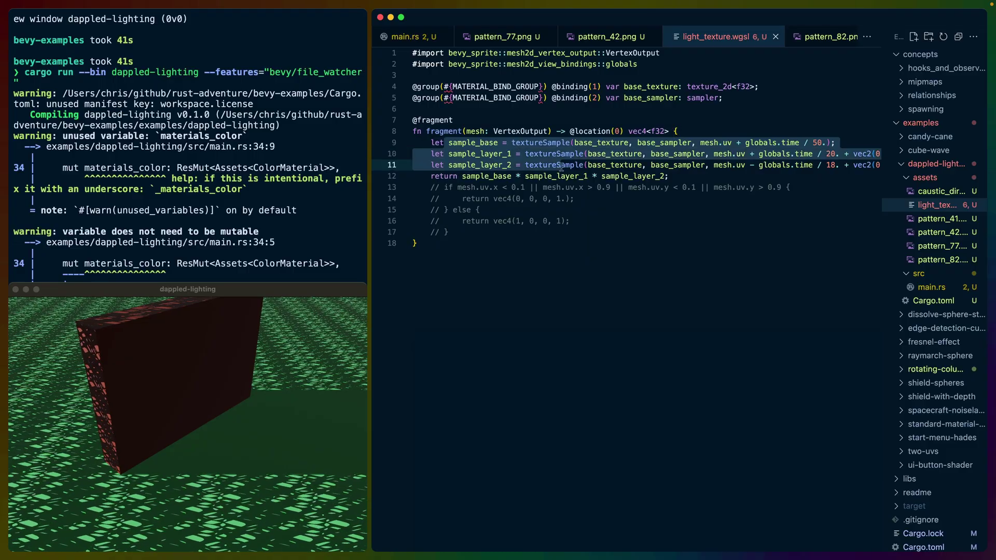
{"action": "left_click_drag", "start_coordinate": [668, 175], "coordinate": [438, 176]}
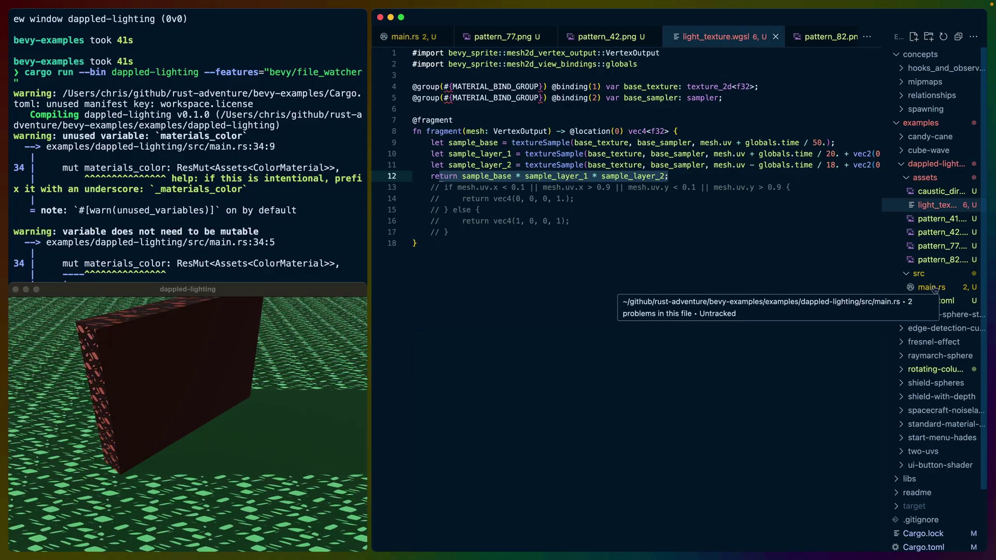
{"action": "left_click", "coordinate": [747, 267]}
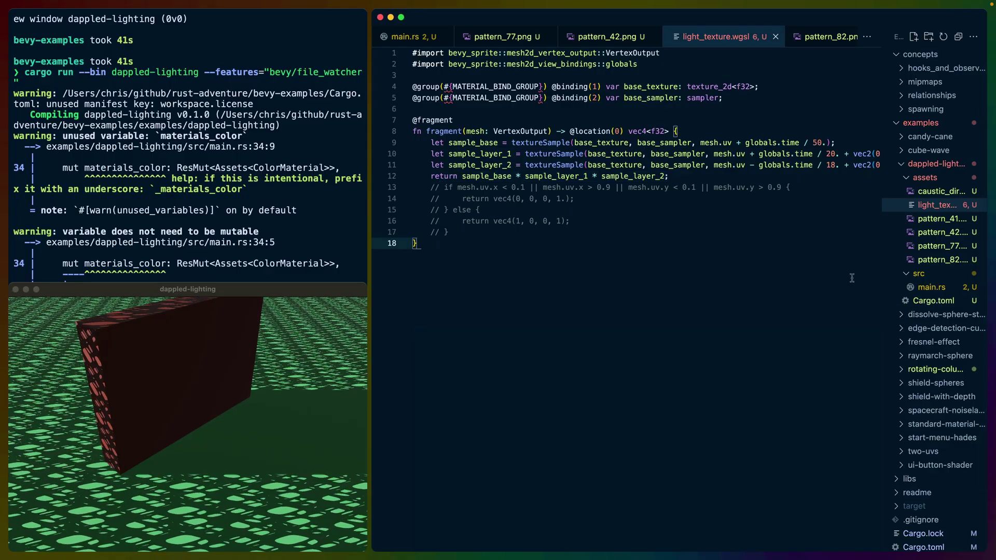
Step: In main.rs, highlight the new_target_texture call creating the 512×512 render-target image
{"action": "key", "text": "ctrl+Tab"}
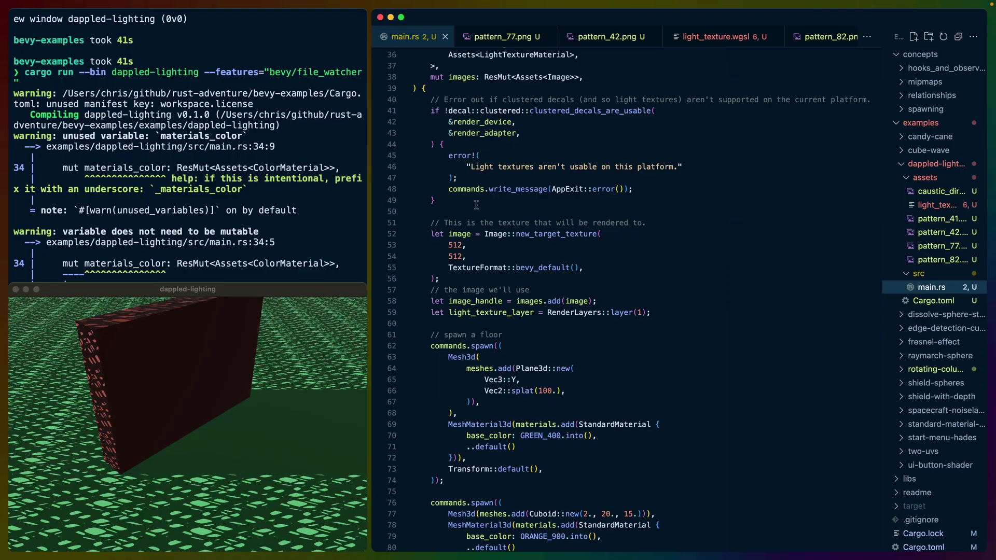
{"action": "left_click_drag", "start_coordinate": [428, 234], "coordinate": [536, 286]}
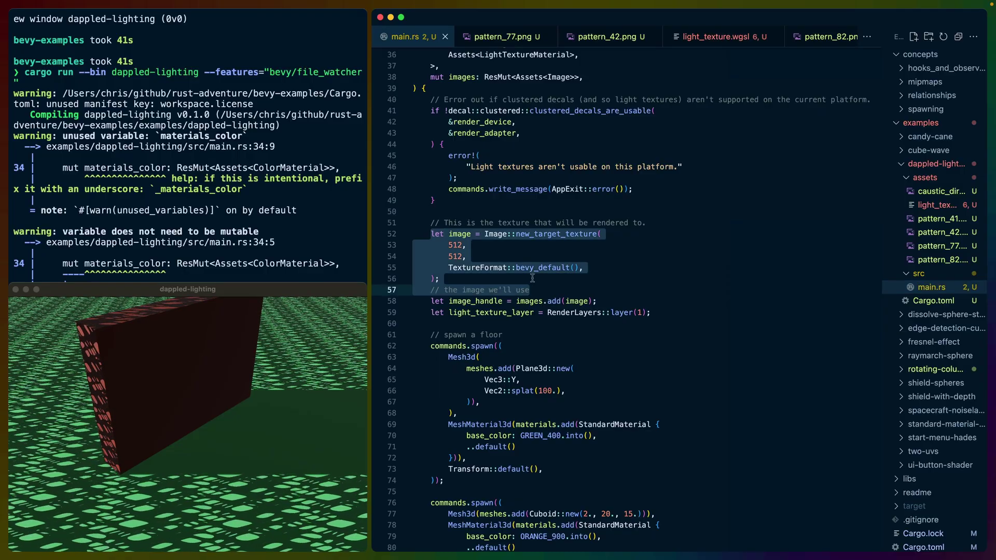
{"action": "double_click", "coordinate": [557, 234]}
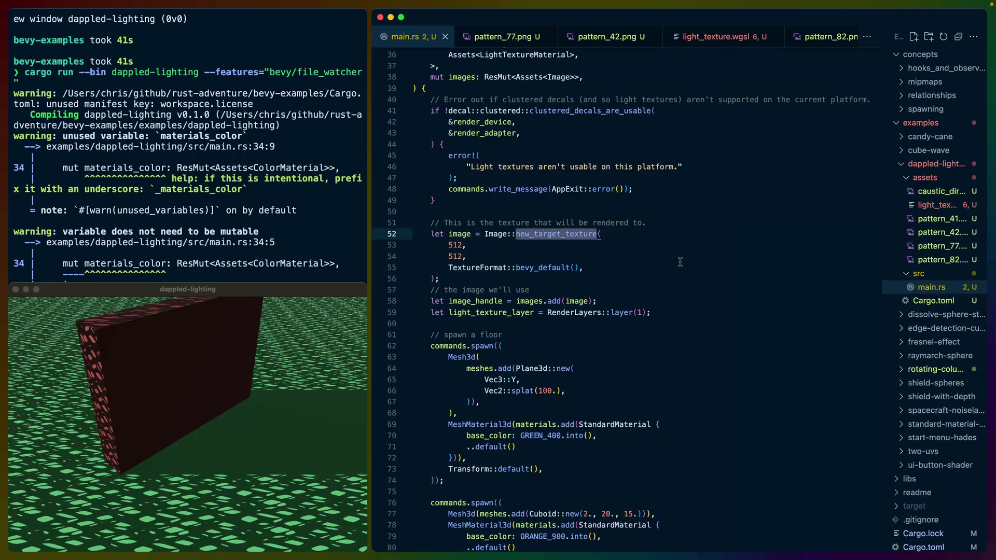
{"action": "left_click_drag", "start_coordinate": [433, 245], "coordinate": [467, 256]}
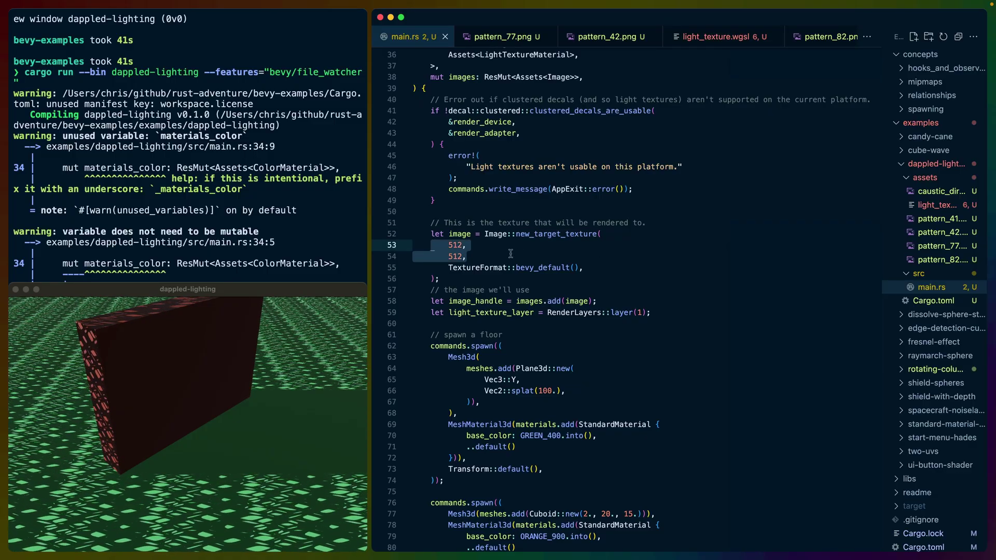
Step: Preview pattern_41, pattern_42, pattern_77 and caustic_directional_texture images, then return to main.rs
{"action": "left_click", "coordinate": [942, 218]}
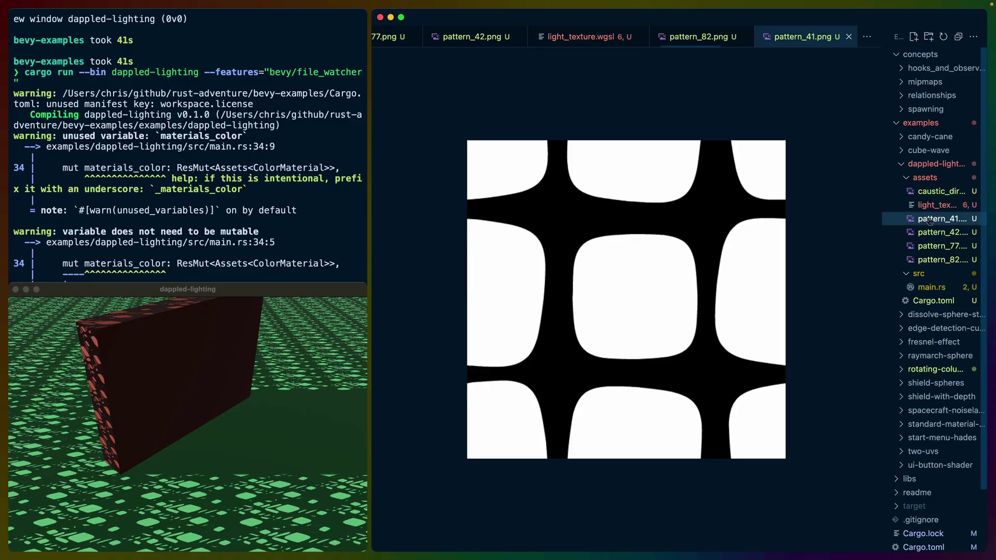
{"action": "left_click", "coordinate": [933, 234]}
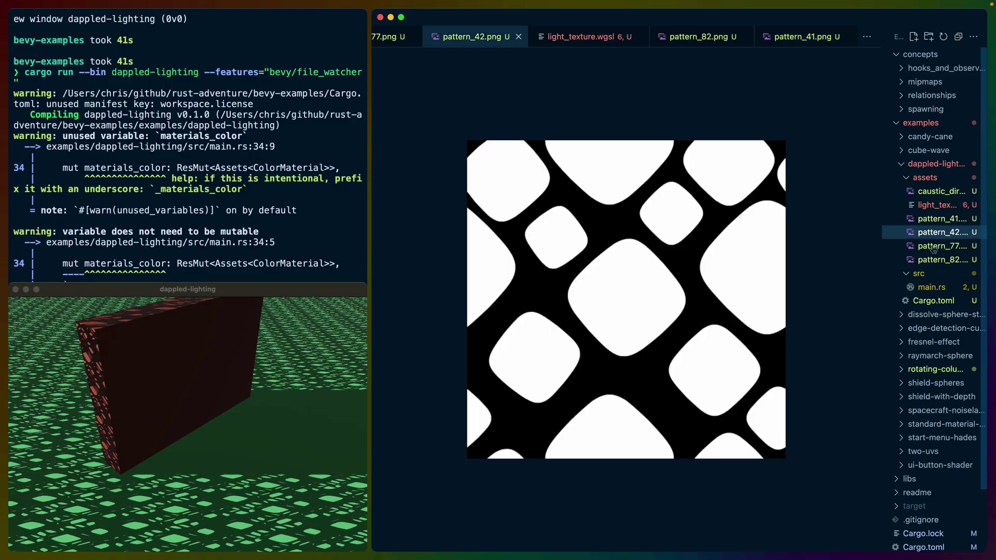
{"action": "left_click", "coordinate": [933, 248]}
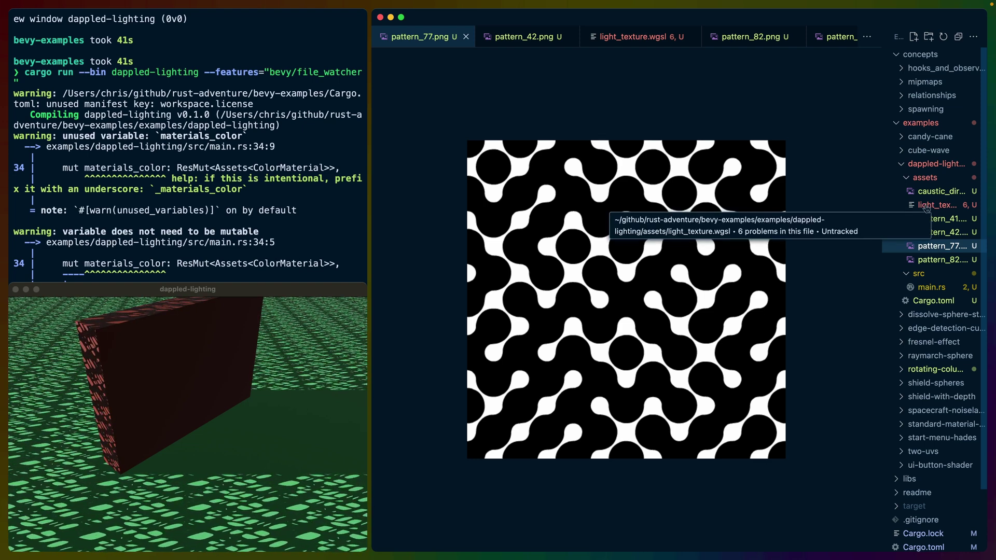
{"action": "left_click", "coordinate": [933, 191]}
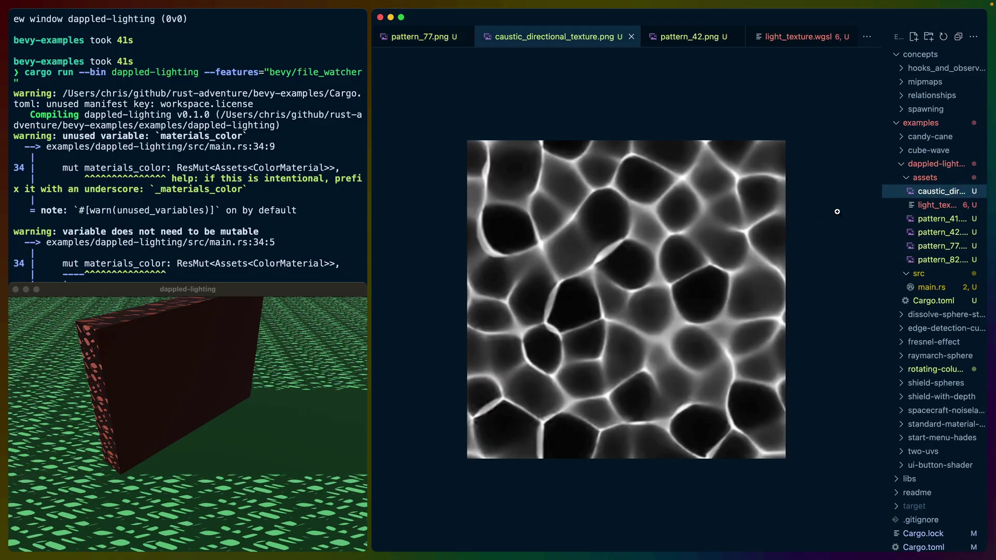
{"action": "left_click", "coordinate": [932, 288]}
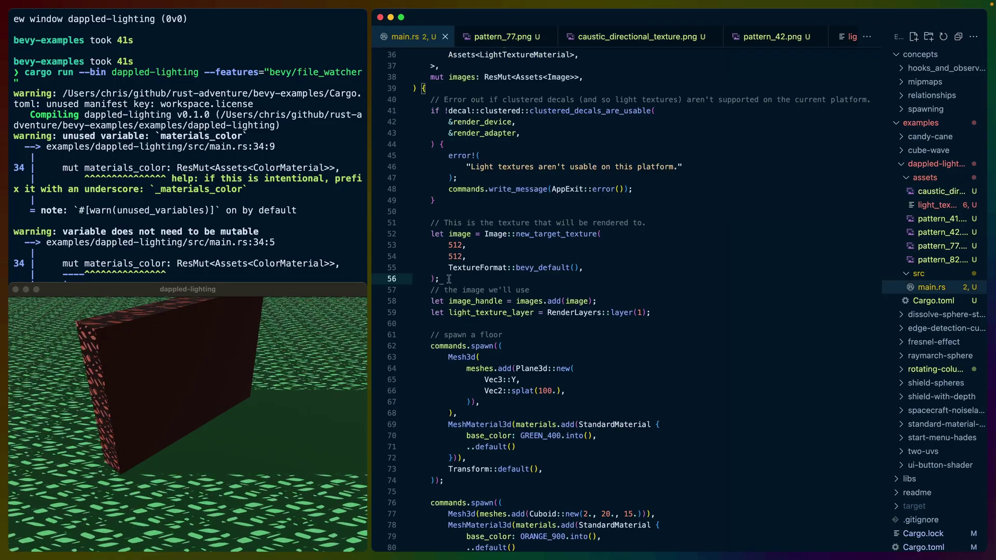
{"action": "key", "text": "shift+Up"}
{"action": "key", "text": "shift+Up"}
{"action": "key", "text": "shift+Up"}
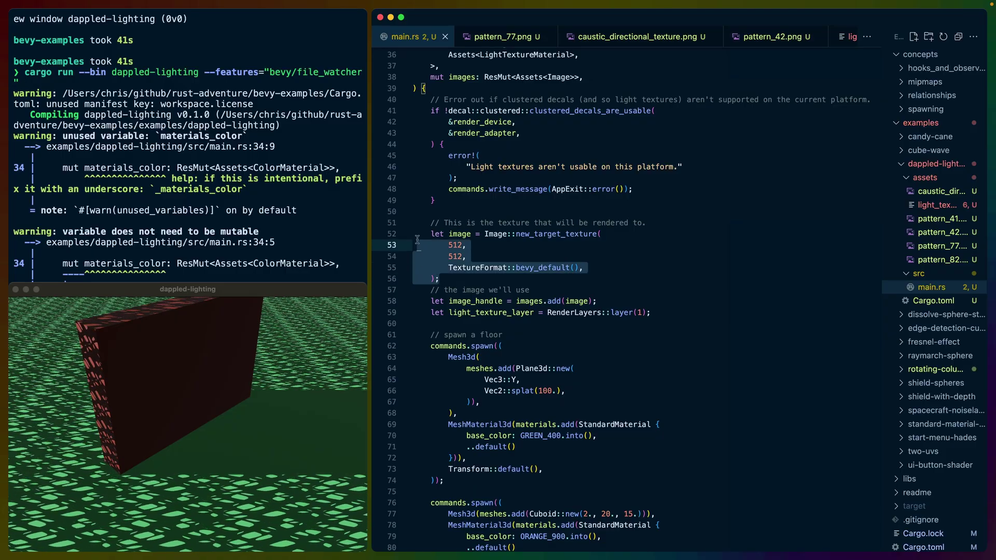
{"action": "key", "text": "shift+Up"}
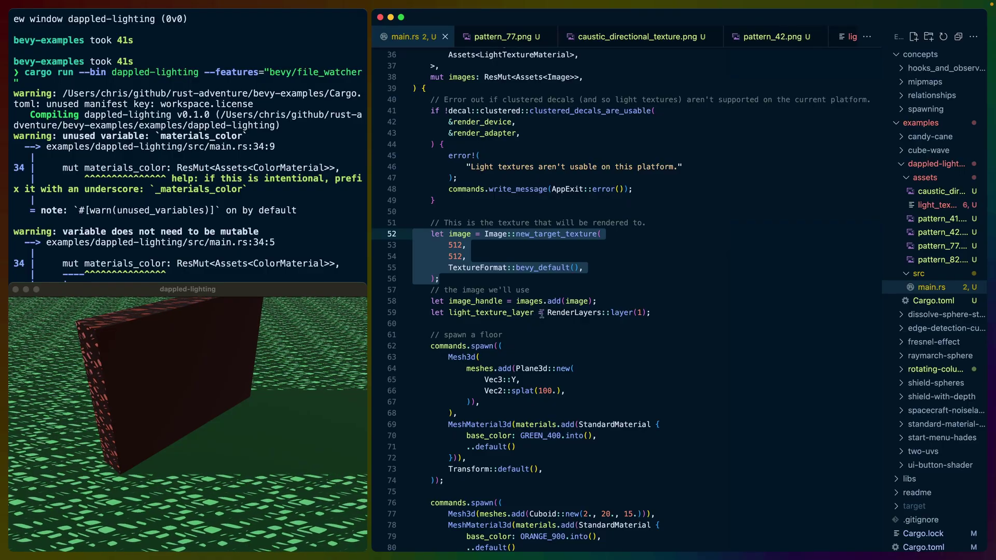
{"action": "scroll", "coordinate": [544, 327], "scroll_direction": "down", "scroll_amount": 2}
{"action": "scroll", "coordinate": [544, 327], "scroll_direction": "down", "scroll_amount": 2}
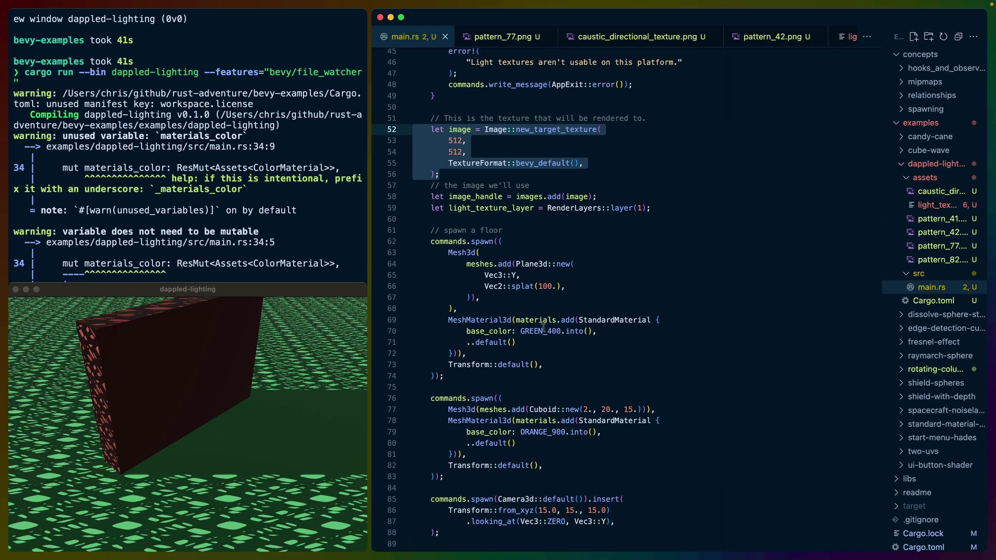
{"action": "left_click_drag", "start_coordinate": [480, 241], "coordinate": [483, 376]}
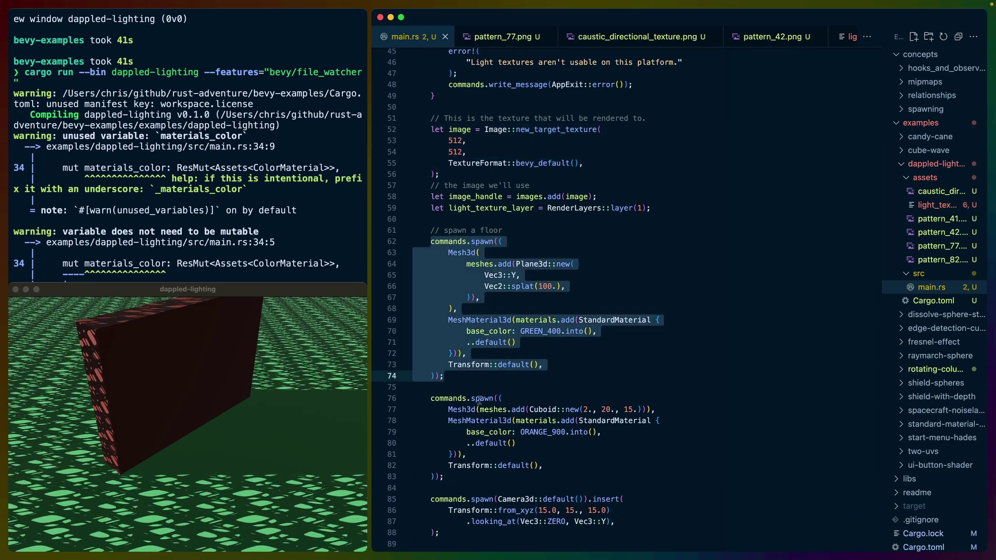
{"action": "mouse_move", "coordinate": [465, 481]}
{"action": "left_mouse_down"}
{"action": "mouse_move", "coordinate": [431, 398]}
{"action": "mouse_move", "coordinate": [430, 342]}
{"action": "left_mouse_up"}
{"action": "scroll", "coordinate": [465, 312], "scroll_direction": "down", "scroll_amount": 3}
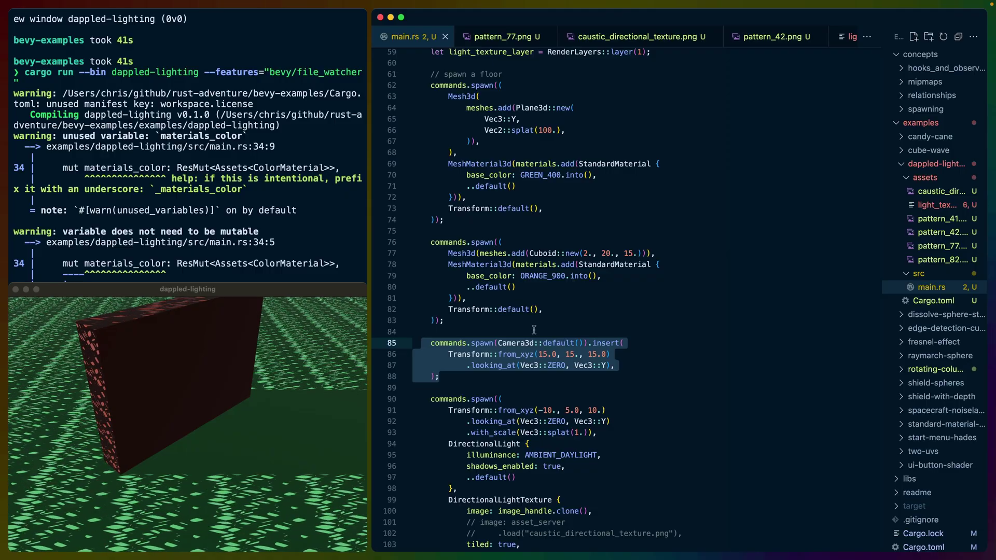
{"action": "scroll", "coordinate": [534, 330], "scroll_direction": "down", "scroll_amount": 3}
{"action": "left_click_drag", "start_coordinate": [430, 295], "coordinate": [471, 476]}
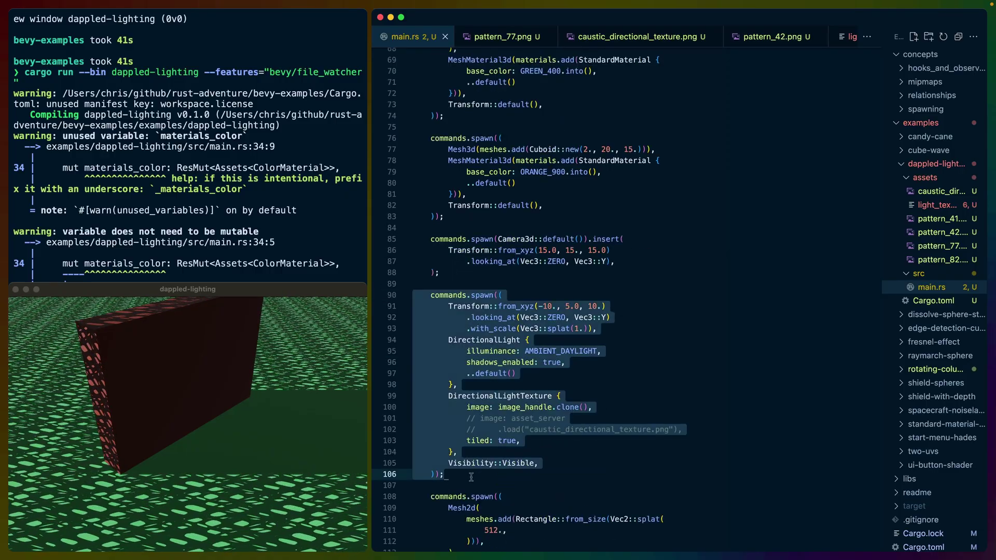
{"action": "left_click", "coordinate": [541, 353]}
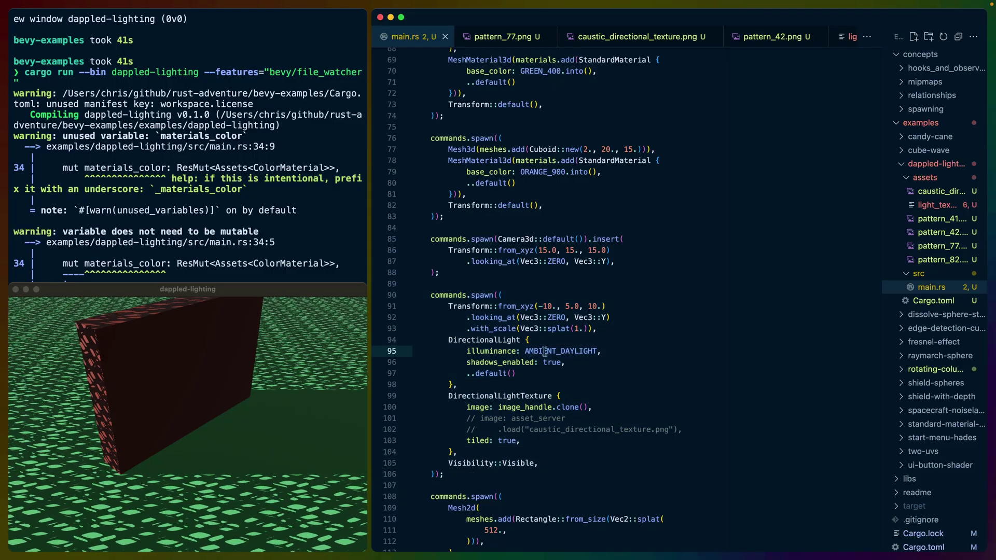
{"action": "left_click_drag", "start_coordinate": [565, 363], "coordinate": [465, 362]}
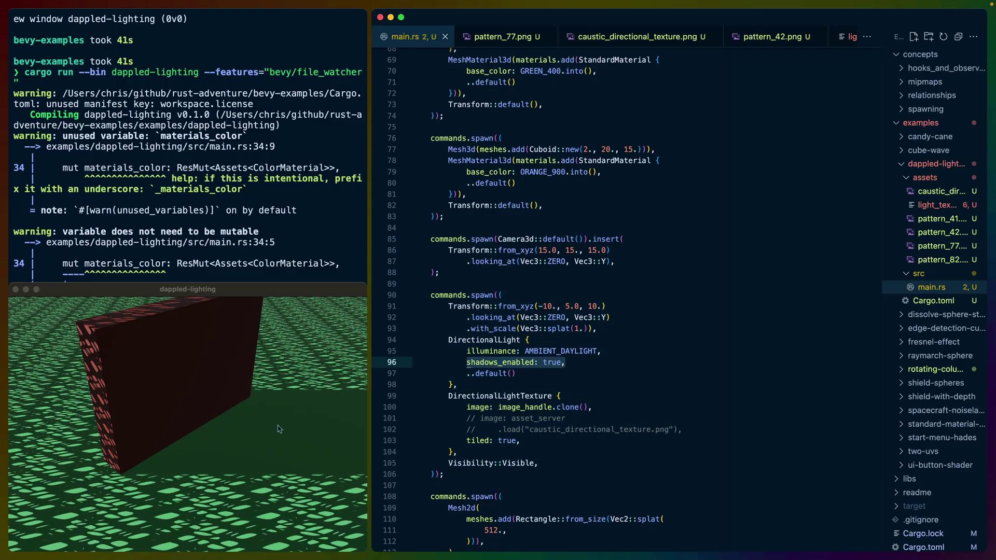
{"action": "double_click", "coordinate": [560, 351]}
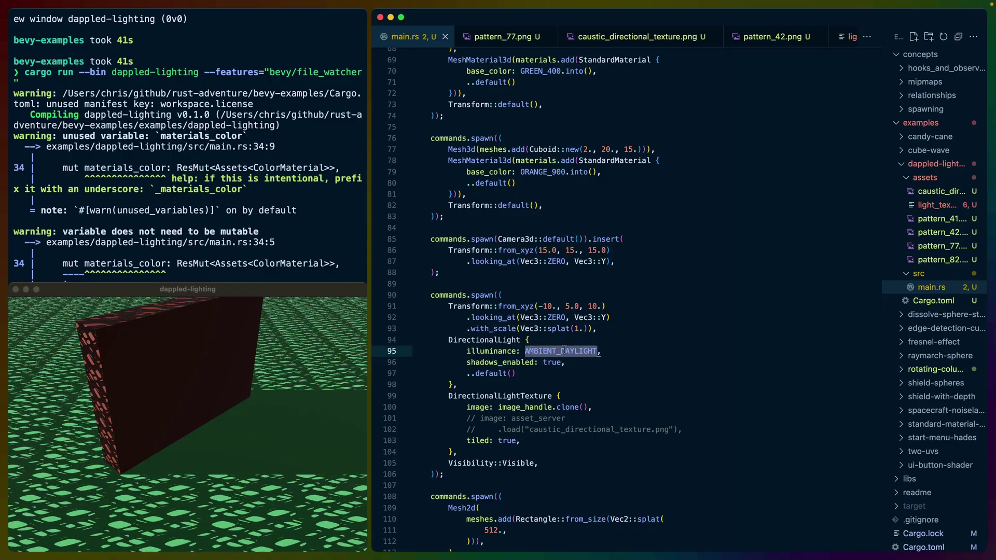
{"action": "double_click", "coordinate": [499, 395]}
{"action": "double_click", "coordinate": [509, 406]}
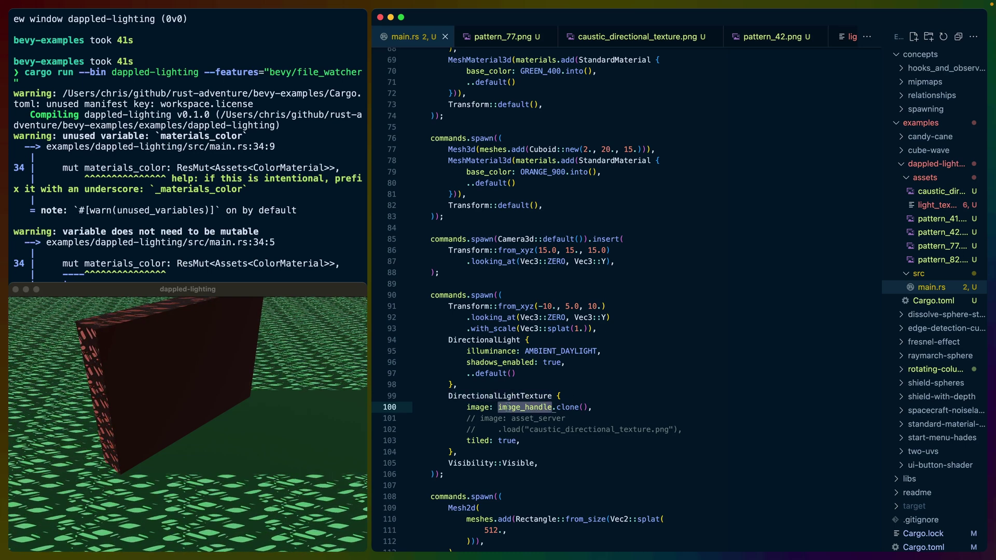
{"action": "double_click", "coordinate": [508, 441]}
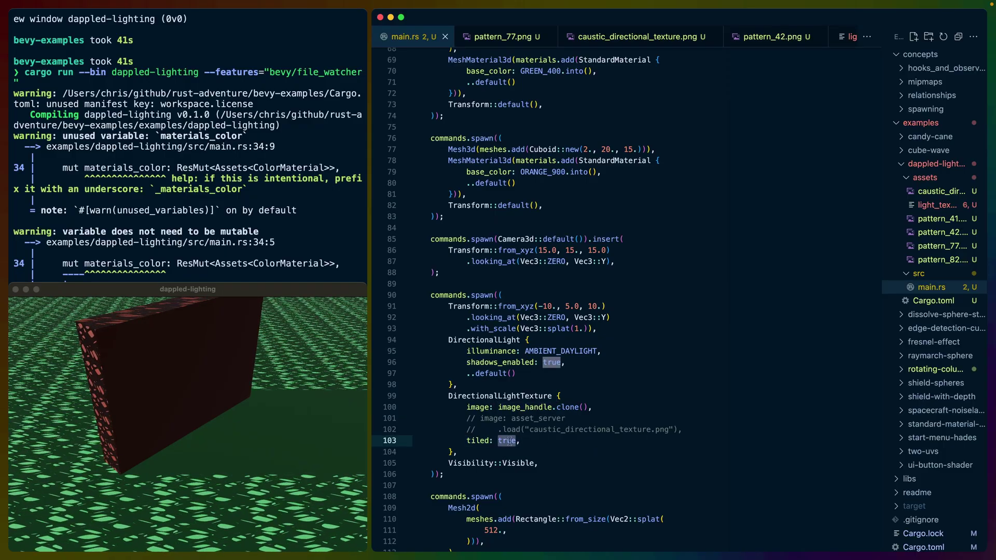
{"action": "type", "text": "false"}
{"action": "key", "text": "super+s"}
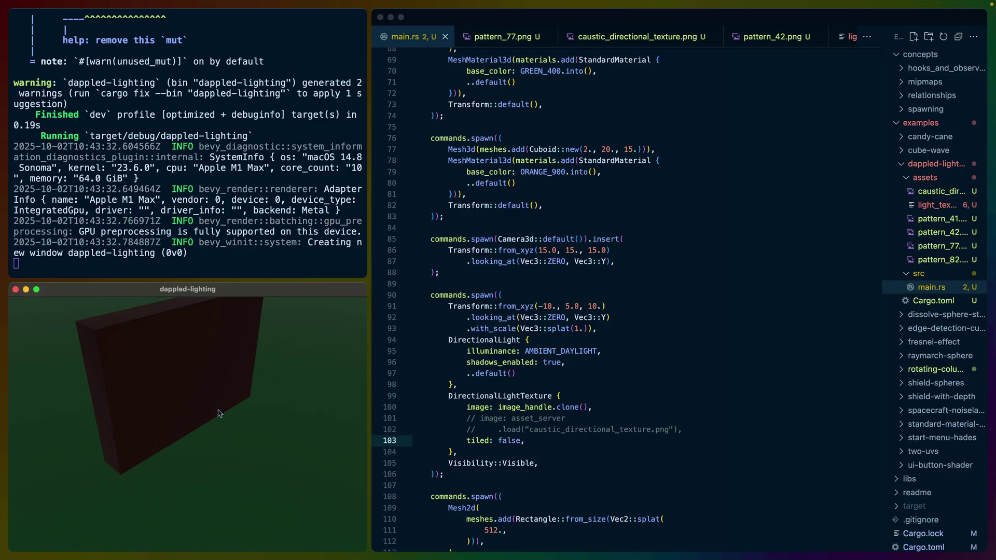
{"action": "key", "text": "super+z"}
{"action": "key", "text": "super+s"}
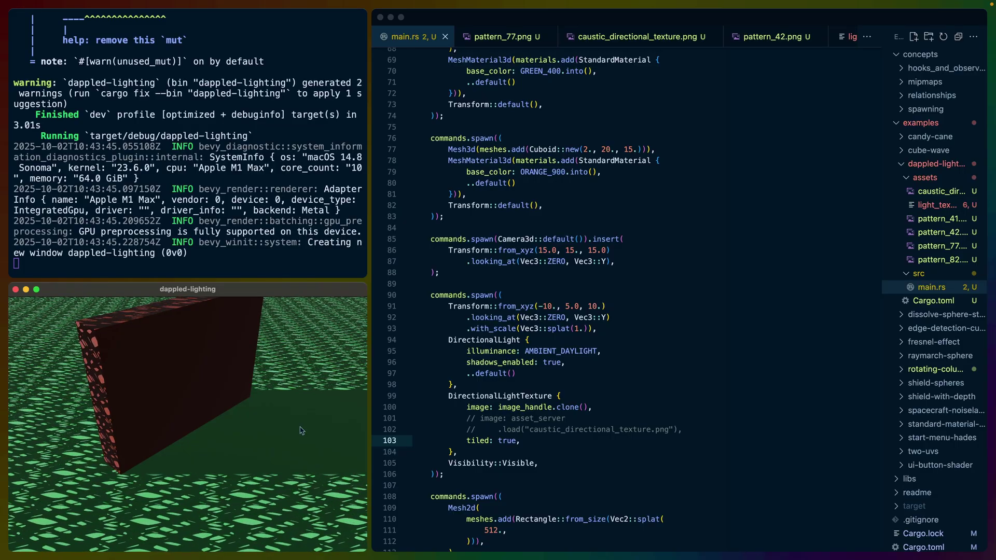
{"action": "left_click", "coordinate": [495, 346]}
{"action": "scroll", "coordinate": [495, 347], "scroll_direction": "down", "scroll_amount": 10}
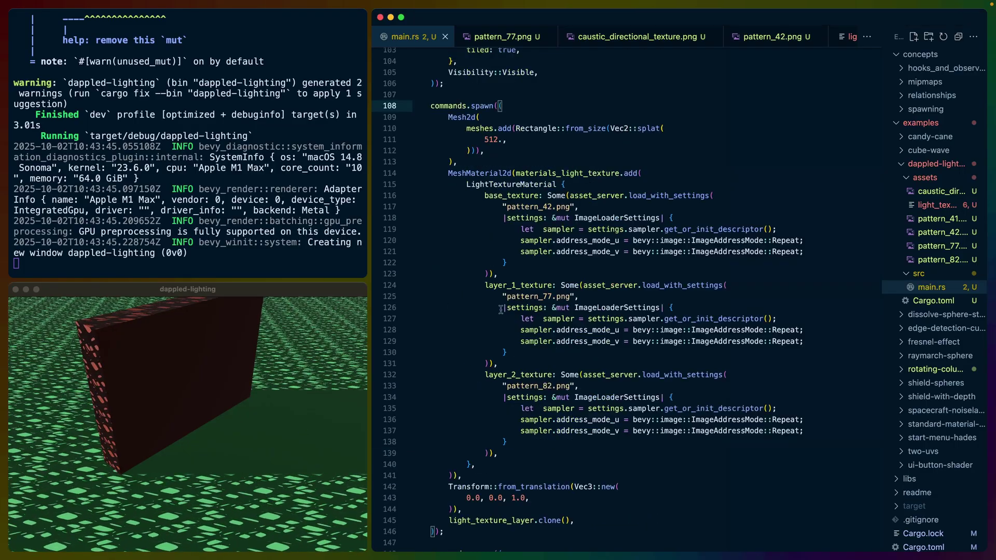
{"action": "scroll", "coordinate": [495, 347], "scroll_direction": "down", "scroll_amount": 5}
{"action": "scroll", "coordinate": [495, 347], "scroll_direction": "down", "scroll_amount": 5}
{"action": "scroll", "coordinate": [494, 346], "scroll_direction": "down", "scroll_amount": 3}
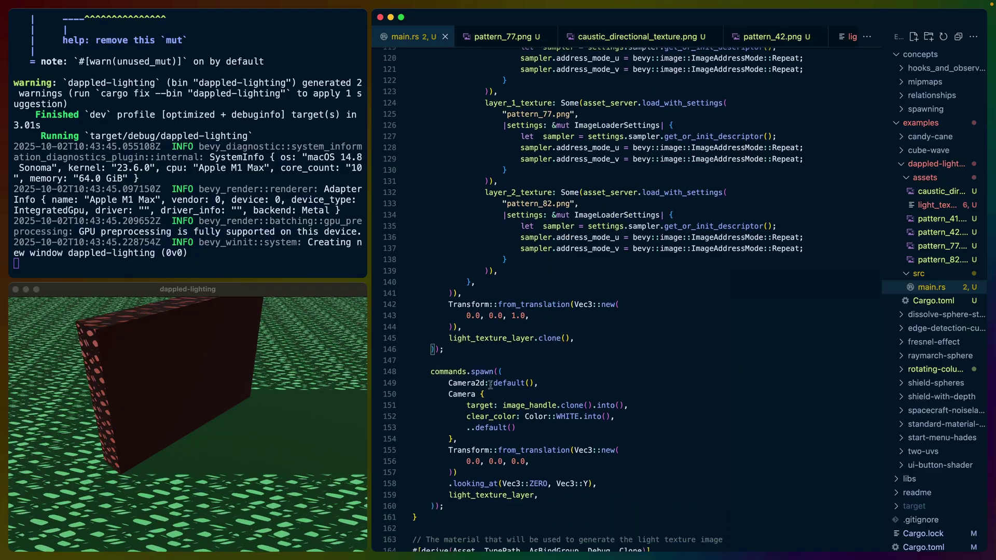
Step: Highlight Camera2d and its image_handle target, and jump to light_texture_layer's definition and back
{"action": "double_click", "coordinate": [466, 383]}
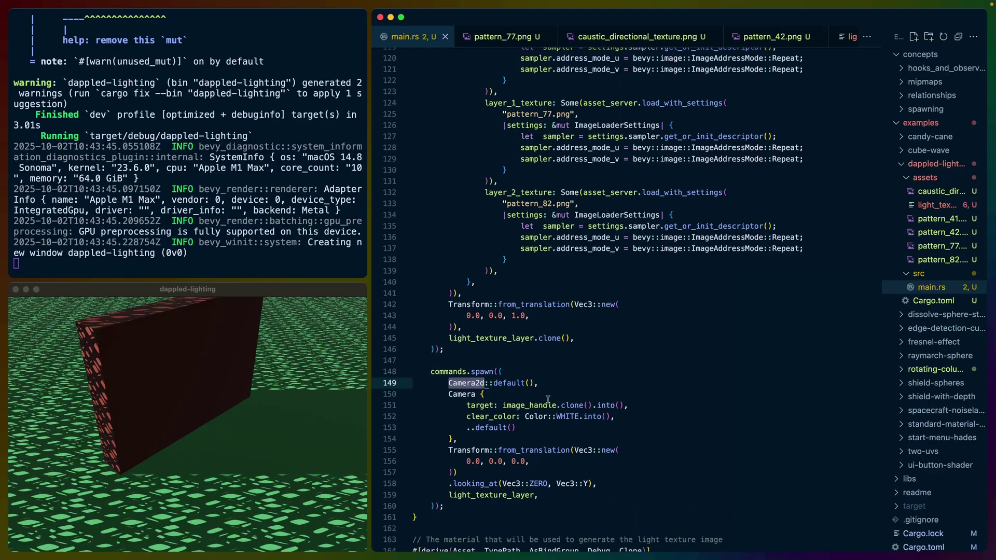
{"action": "double_click", "coordinate": [533, 405]}
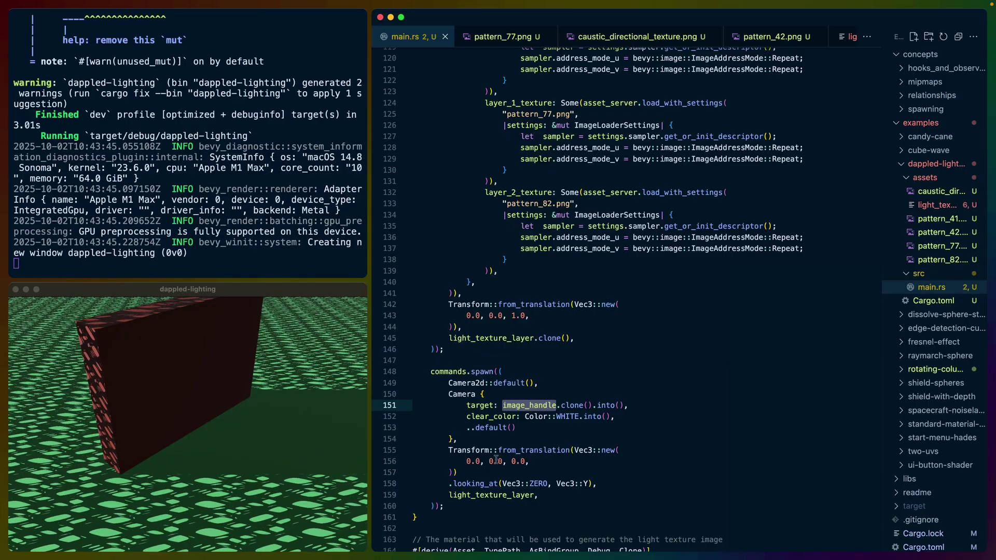
{"action": "left_click", "coordinate": [483, 495]}
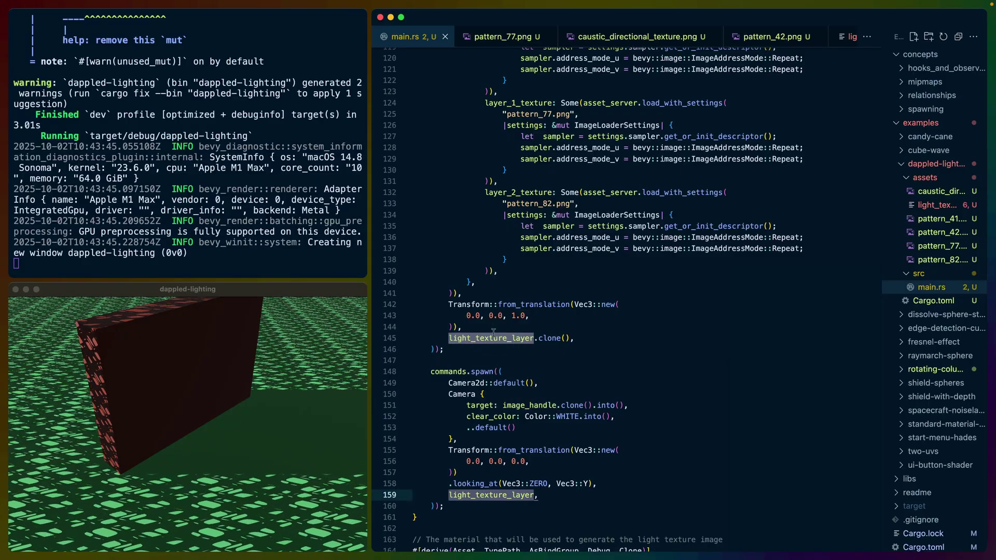
{"action": "key", "text": "F12"}
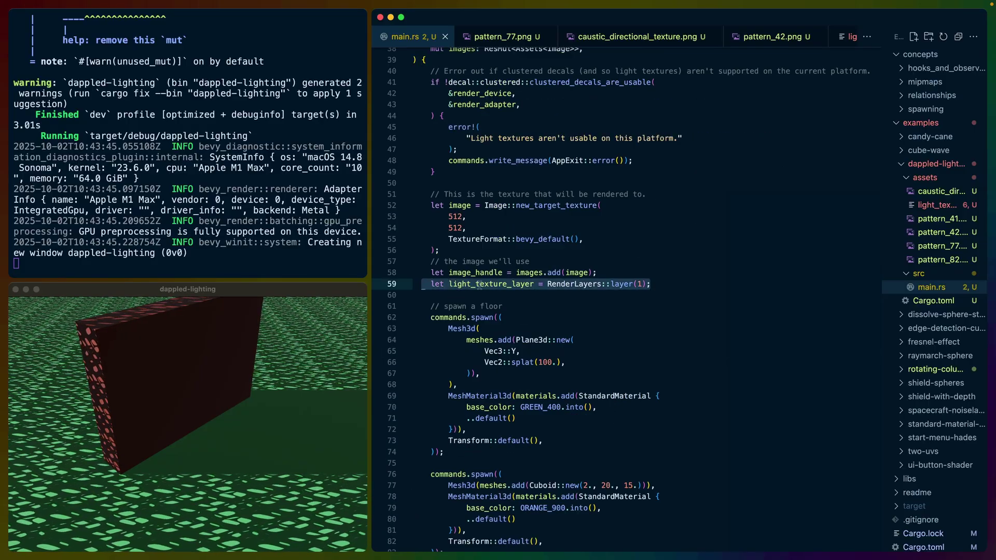
{"action": "left_click", "coordinate": [490, 284]}
{"action": "key", "text": "F12"}
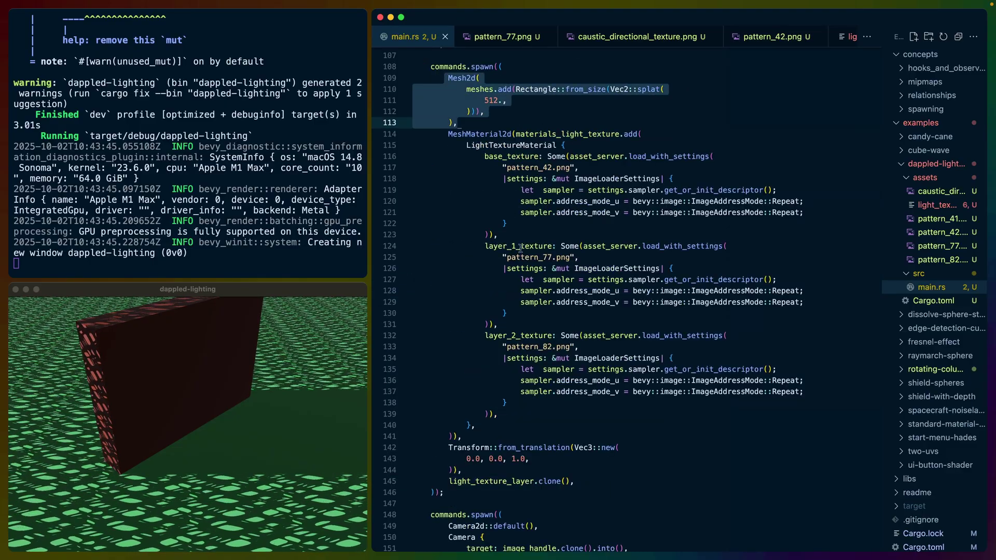
{"action": "scroll", "coordinate": [520, 248], "scroll_direction": "down", "scroll_amount": 5}
{"action": "left_click_drag", "start_coordinate": [431, 305], "coordinate": [444, 440]}
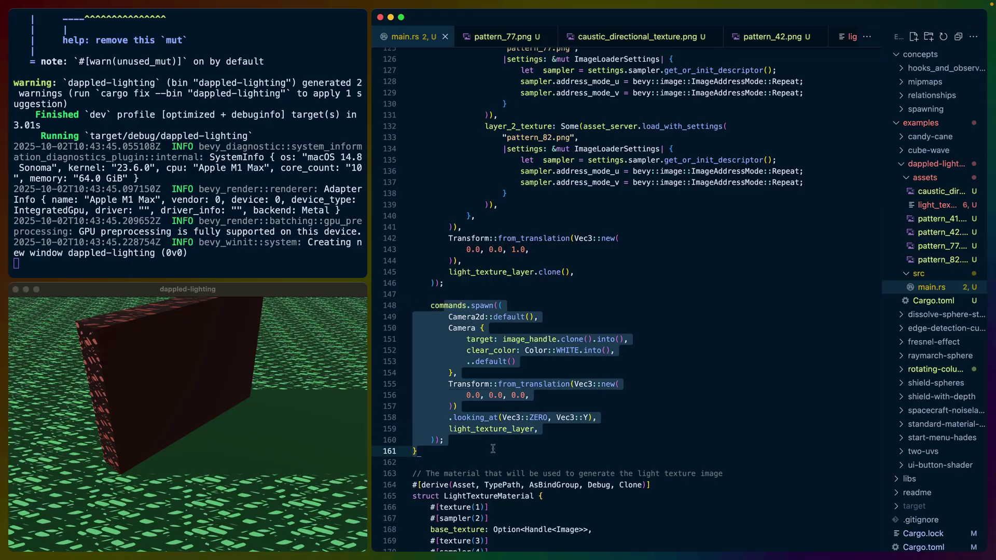
Step: Review the 512 rectangle, MeshMaterial2d and image_handle material code in main.rs
{"action": "left_click", "coordinate": [492, 442]}
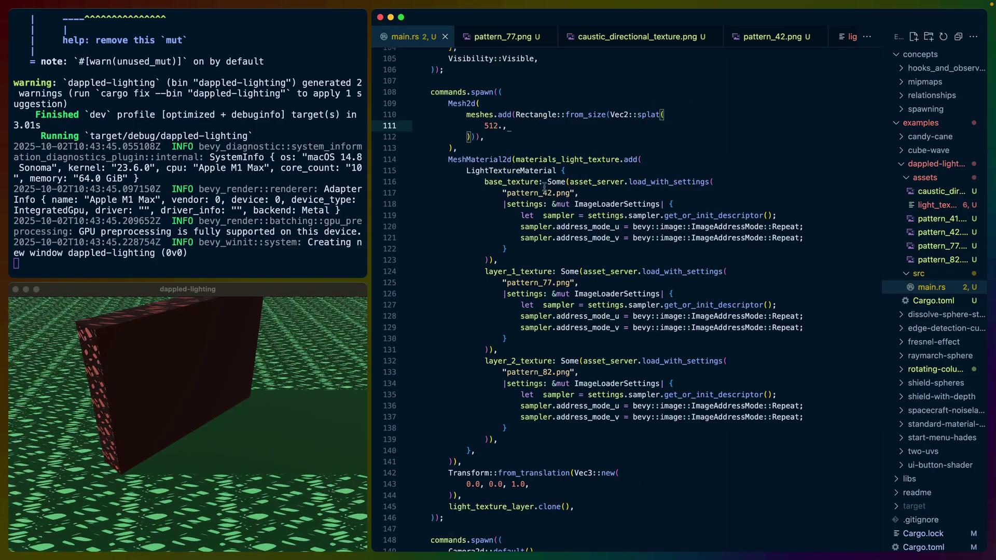
{"action": "scroll", "coordinate": [545, 187], "scroll_direction": "down", "scroll_amount": 5}
{"action": "scroll", "coordinate": [537, 226], "scroll_direction": "up", "scroll_amount": 7}
{"action": "key", "text": "ctrl+shift+Right"}
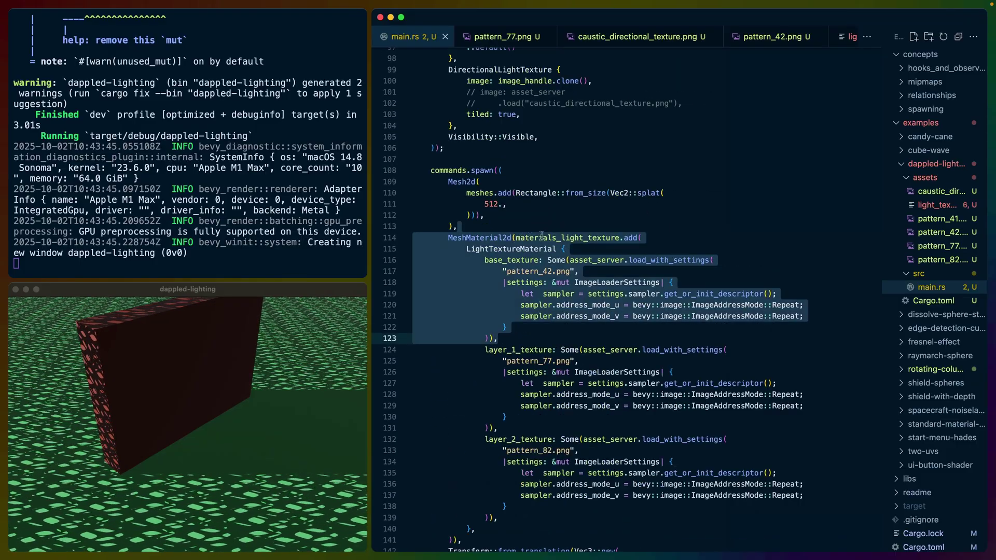
{"action": "double_click", "coordinate": [492, 203]}
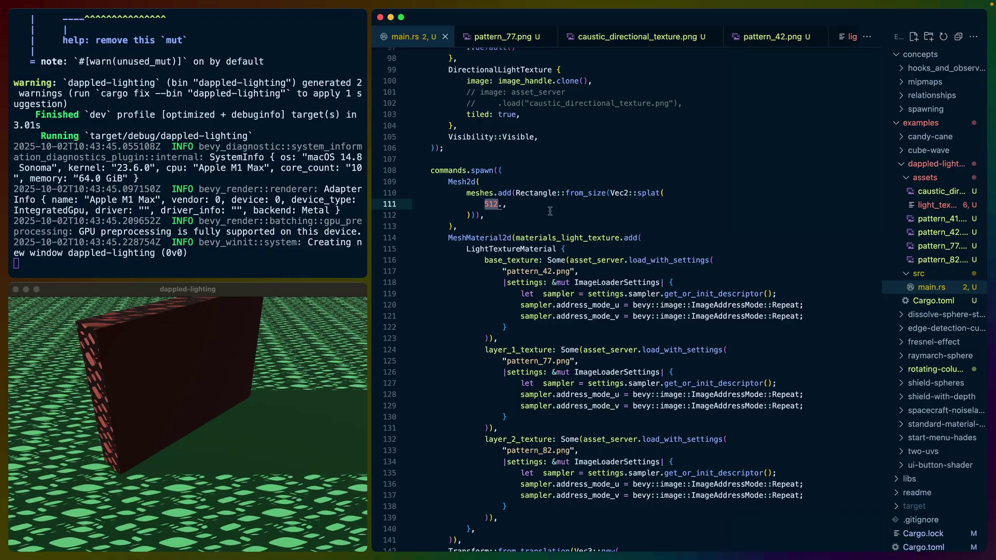
{"action": "double_click", "coordinate": [478, 237]}
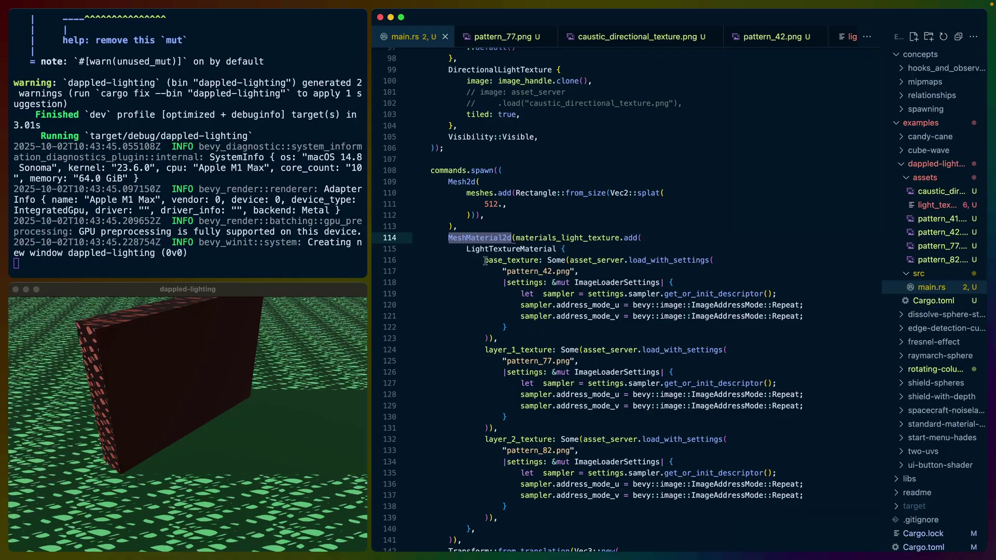
{"action": "scroll", "coordinate": [485, 261], "scroll_direction": "down", "scroll_amount": 5}
{"action": "scroll", "coordinate": [485, 288], "scroll_direction": "down", "scroll_amount": 5}
{"action": "scroll", "coordinate": [485, 311], "scroll_direction": "down", "scroll_amount": 3}
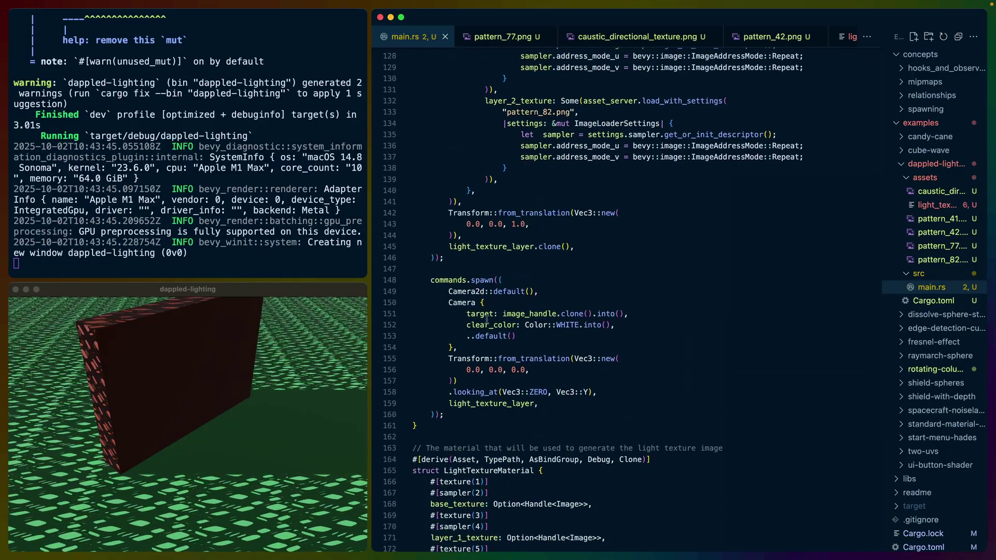
{"action": "double_click", "coordinate": [518, 314]}
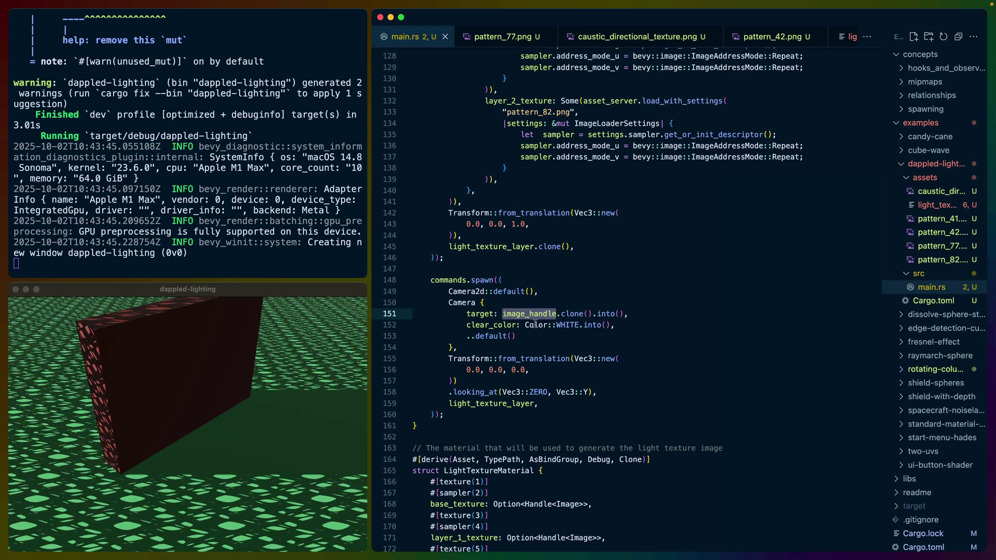
{"action": "scroll", "coordinate": [536, 325], "scroll_direction": "down", "scroll_amount": 5}
{"action": "left_click_drag", "start_coordinate": [420, 460], "coordinate": [426, 214]}
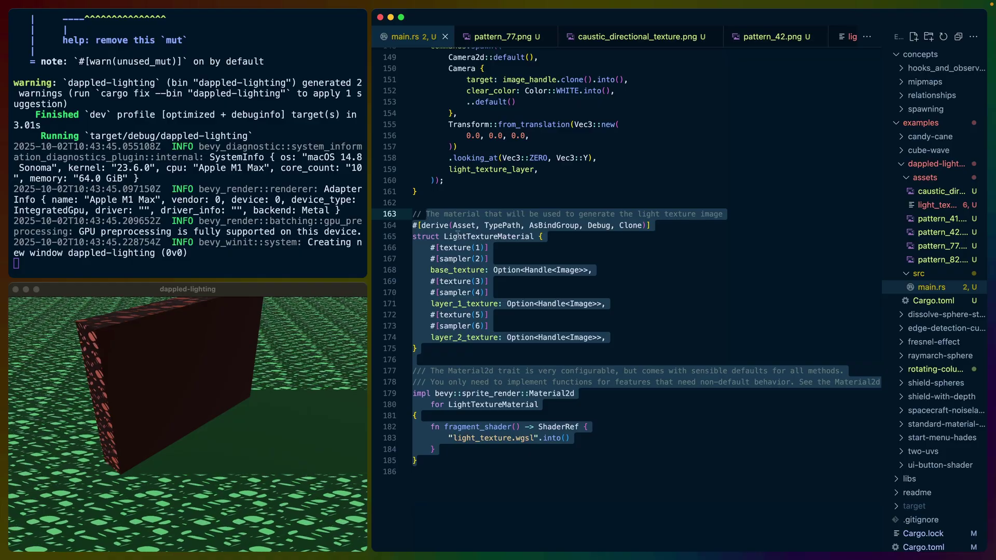
{"action": "scroll", "coordinate": [585, 304], "scroll_direction": "up", "scroll_amount": 3}
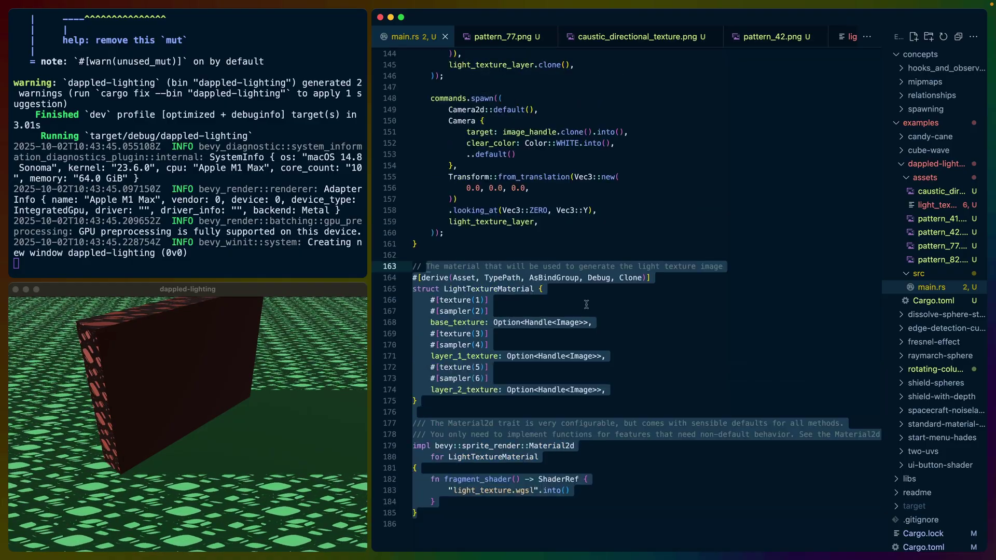
{"action": "key", "text": "ctrl+Tab"}
Step: Uncomment and save the UV border test on lines 13-17, reviewing its condition and returns
{"action": "left_click_drag", "start_coordinate": [449, 232], "coordinate": [439, 188]}
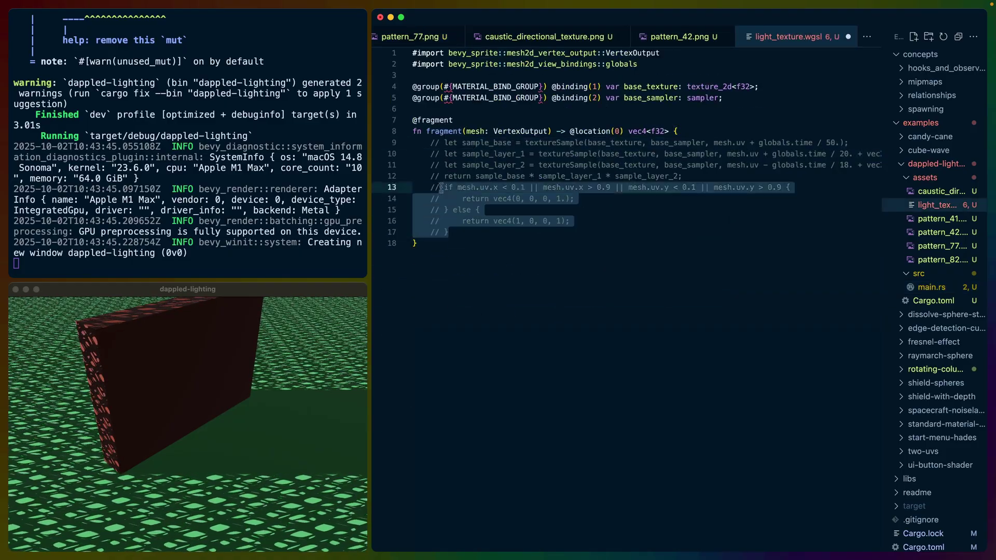
{"action": "key", "text": "ctrl+slash"}
{"action": "key", "text": "ctrl+s"}
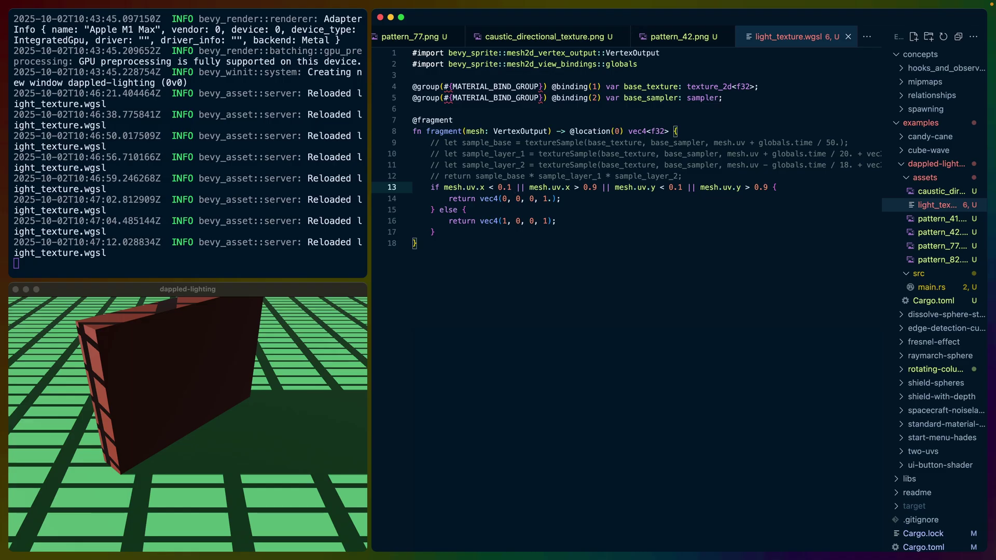
{"action": "left_click_drag", "start_coordinate": [431, 187], "coordinate": [775, 188]}
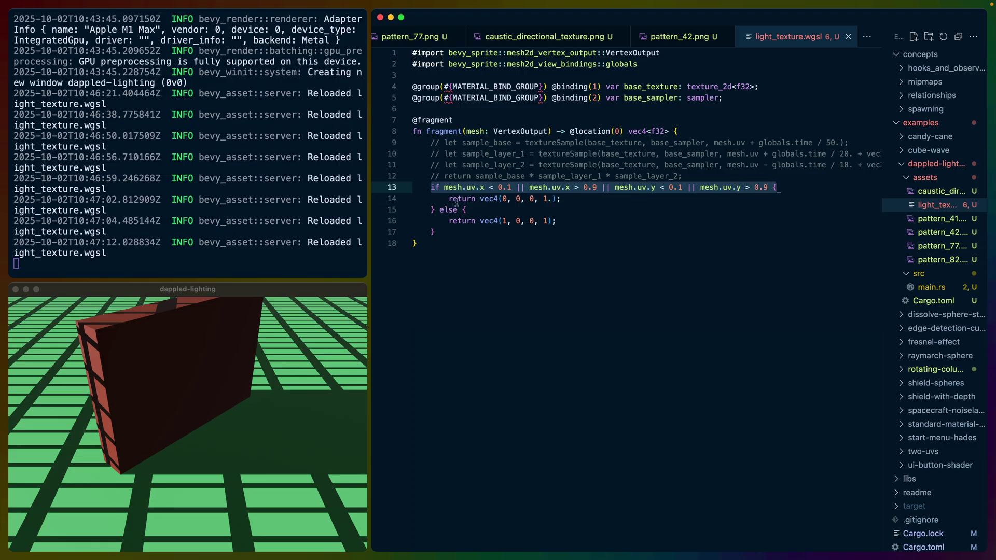
{"action": "left_click_drag", "start_coordinate": [445, 198], "coordinate": [562, 199]}
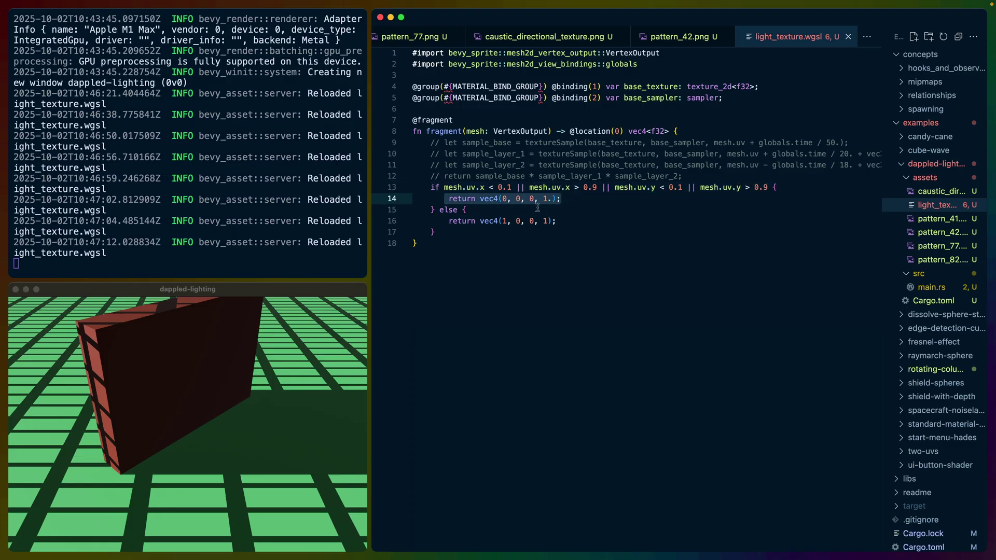
{"action": "left_click_drag", "start_coordinate": [557, 220], "coordinate": [449, 221]}
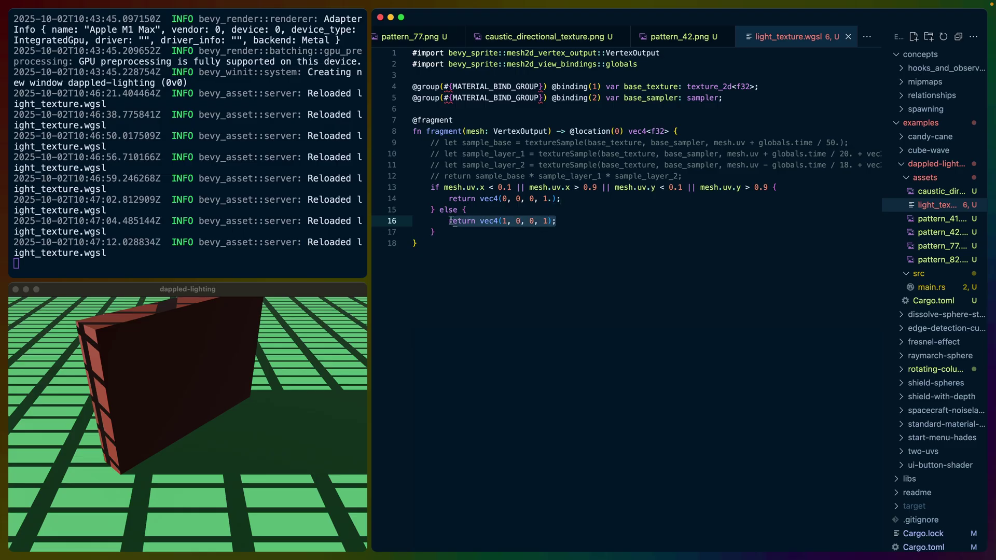
Step: Try different channel values in line 16's red return colour, saving each to reload
{"action": "left_click", "coordinate": [507, 222]}
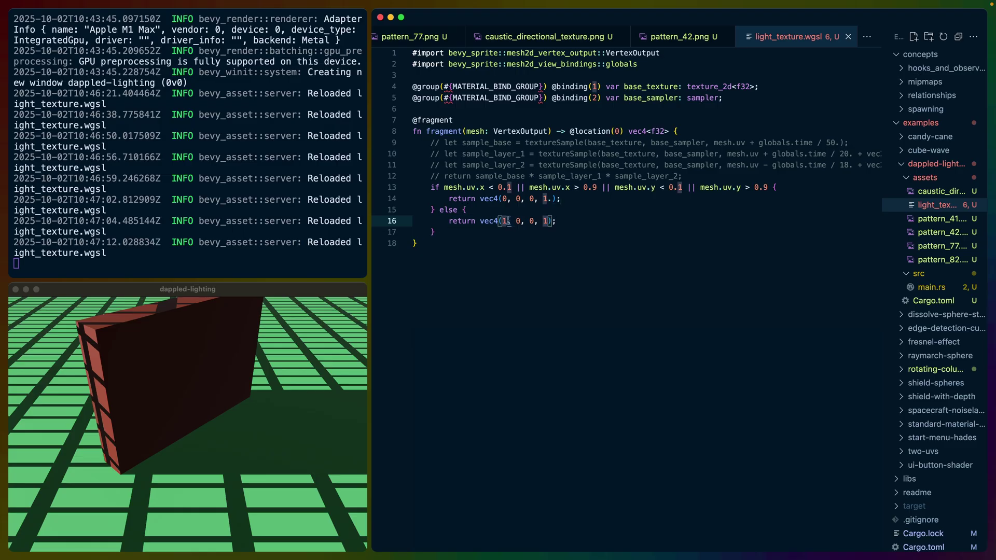
{"action": "key", "text": "BackSpace"}
{"action": "type", "text": "0"}
{"action": "key", "text": "ctrl+s"}
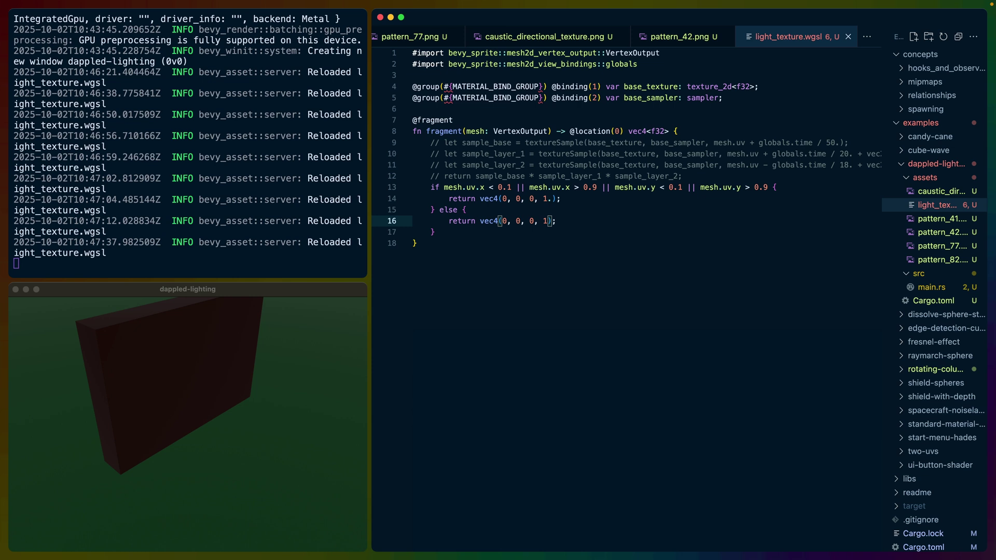
{"action": "key", "text": "ctrl+z"}
{"action": "key", "text": "ctrl+s"}
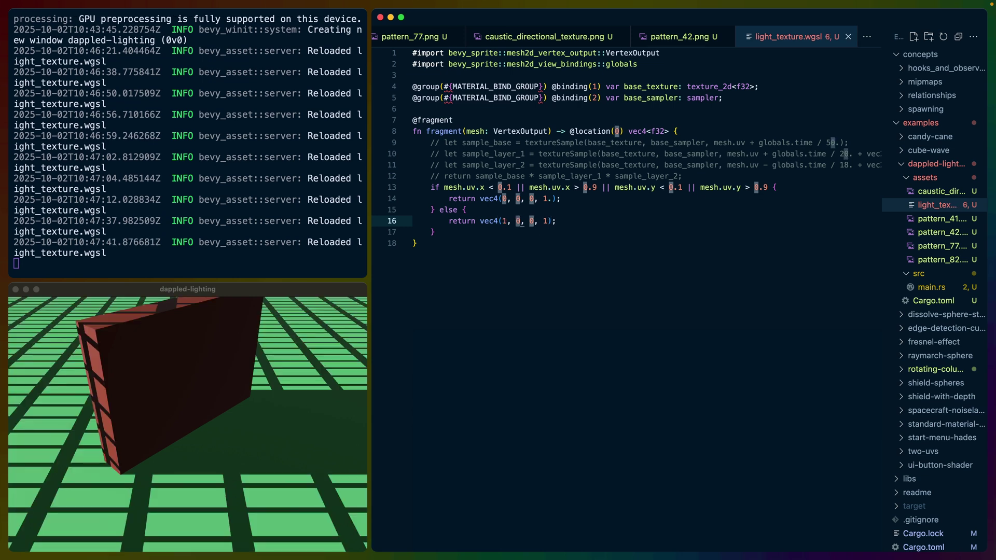
{"action": "key", "text": "ctrl+s"}
{"action": "key", "text": "BackSpace"}
{"action": "type", "text": "1"}
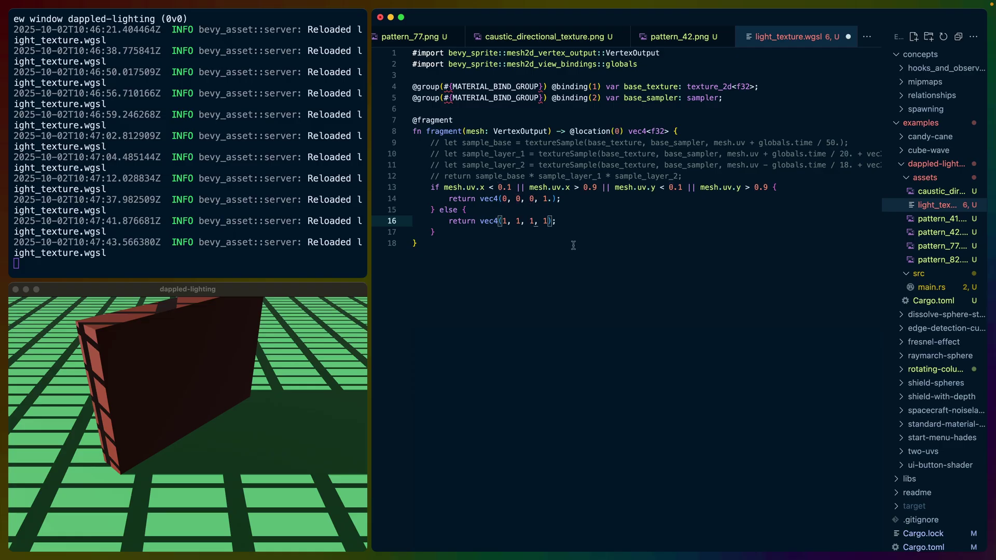
{"action": "key", "text": "ctrl+s"}
{"action": "key", "text": "BackSpace"}
{"action": "type", "text": "0"}
{"action": "key", "text": "ctrl+s"}
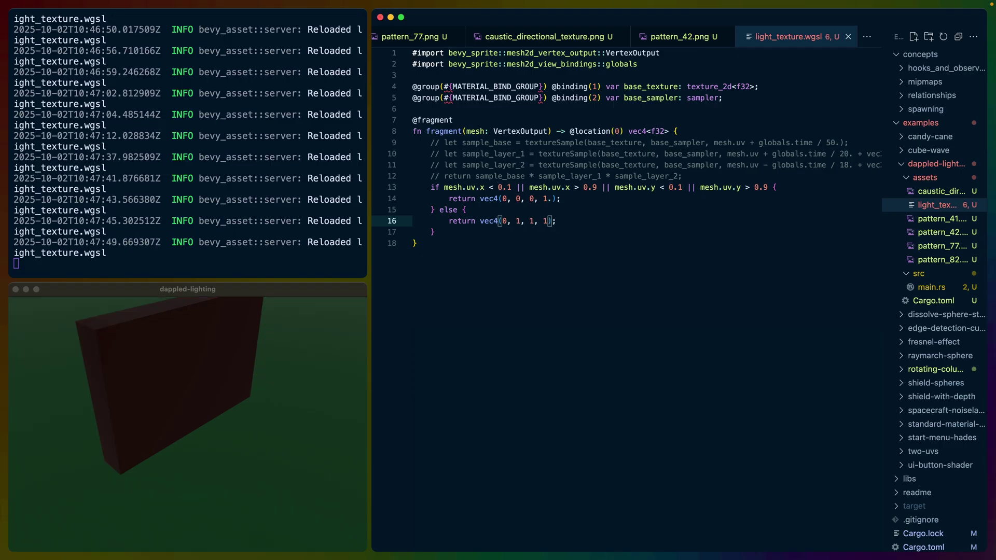
Step: Restore vec4(1, 0, 0, 1) on line 16, save, and go to main.rs's scale setting
{"action": "left_click_drag", "start_coordinate": [517, 221], "coordinate": [534, 221]}
{"action": "type", "text": "0, 0"}
{"action": "key", "text": "ctrl+s"}
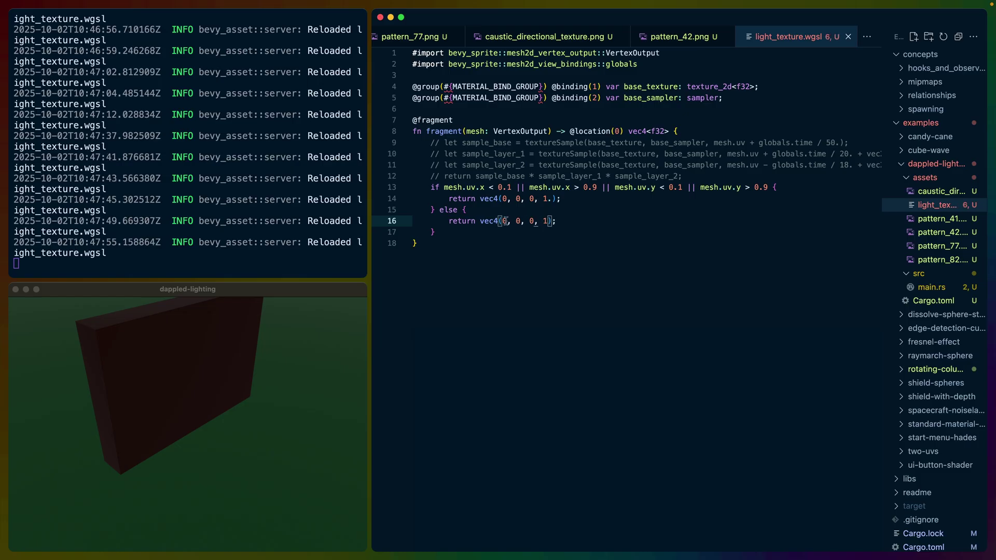
{"action": "key", "text": "BackSpace"}
{"action": "type", "text": "1"}
{"action": "key", "text": "ctrl+s"}
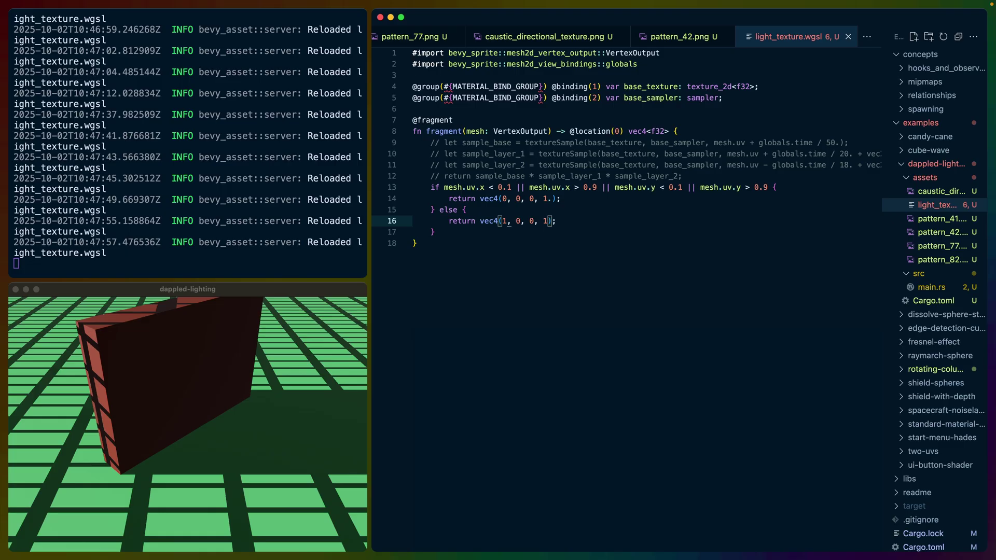
{"action": "key", "text": "ctrl+Tab"}
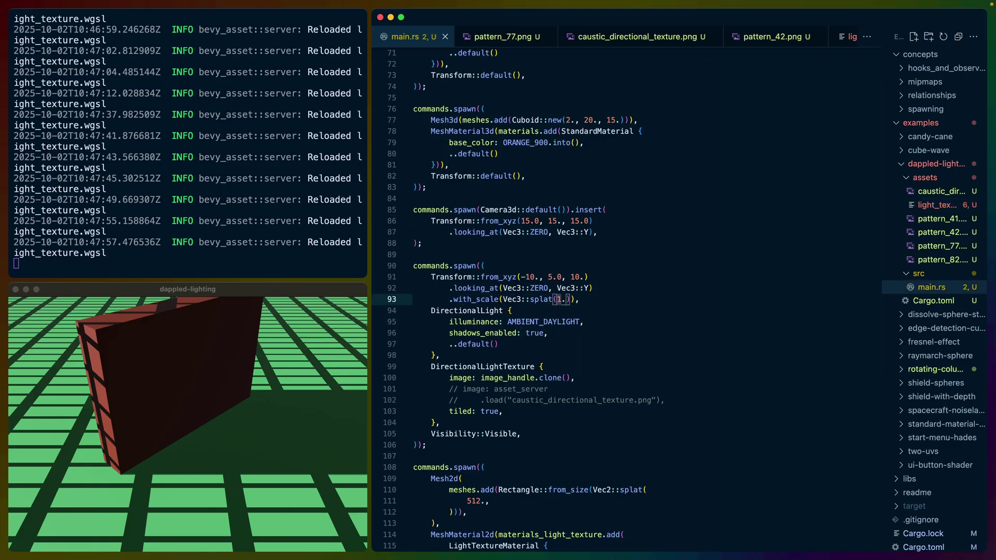
{"action": "type", "text": "0"}
Step: Change the light scale on line 93 to splat(10.) and return to the shader and running scene
{"action": "key", "text": "Up"}
{"action": "key", "text": "Up"}
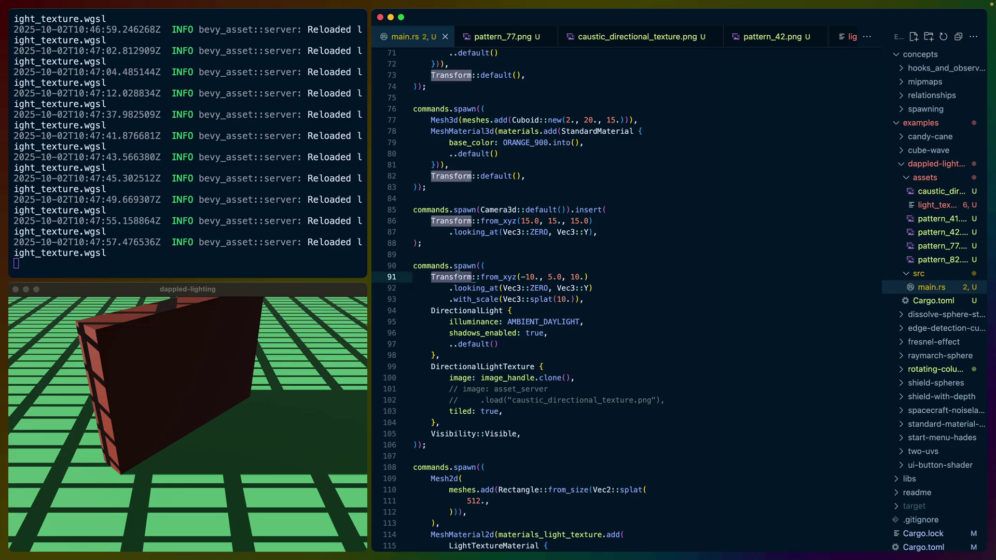
{"action": "key", "text": "Down"}
{"action": "key", "text": "Down"}
{"action": "key", "text": "shift+End"}
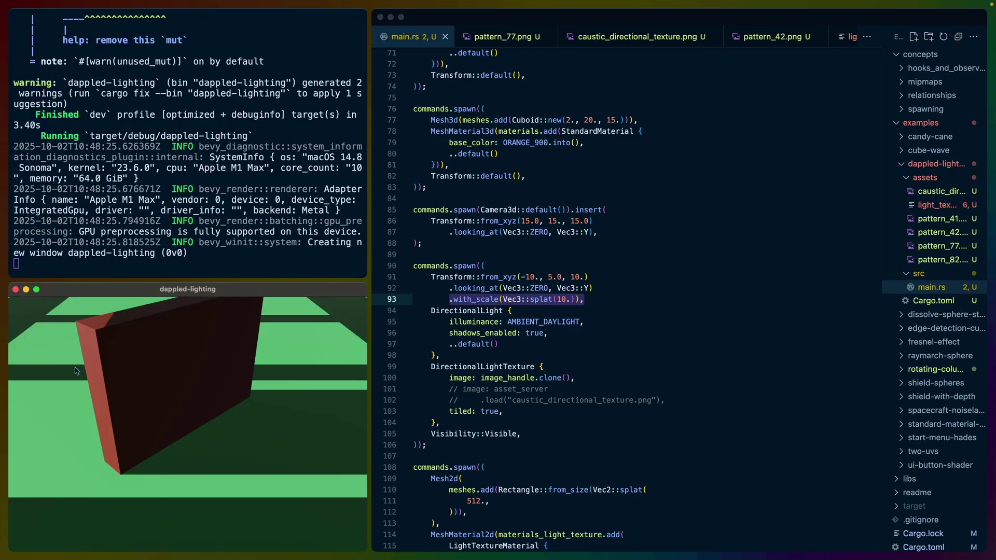
{"action": "key", "text": "ctrl+Tab"}
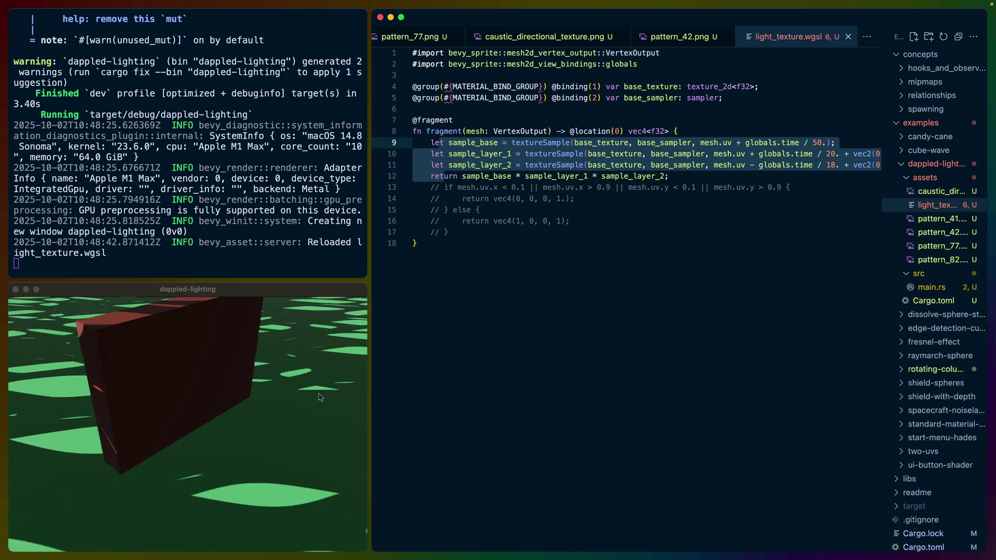
{"action": "left_click", "coordinate": [318, 397]}
Step: Fullscreen the dappled-lighting window and orbit the camera over the dappled floor and box
{"action": "key", "text": "ctrl+super+f"}
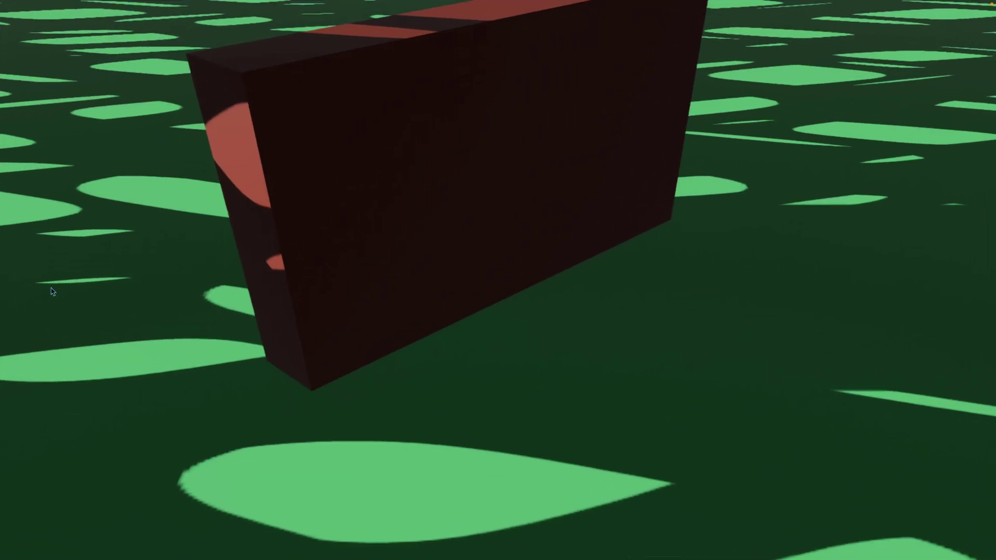
{"action": "left_click_drag", "start_coordinate": [53, 291], "coordinate": [277, 280]}
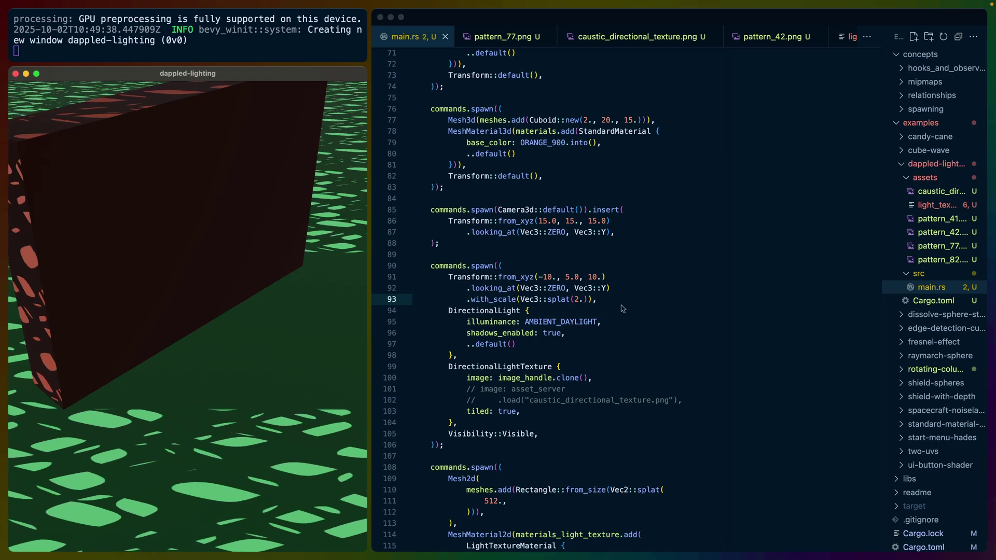
Step: Highlight the directional light spawn code on lines 90–93, then return to light_texture.wgsl
{"action": "left_click_drag", "start_coordinate": [597, 300], "coordinate": [420, 266]}
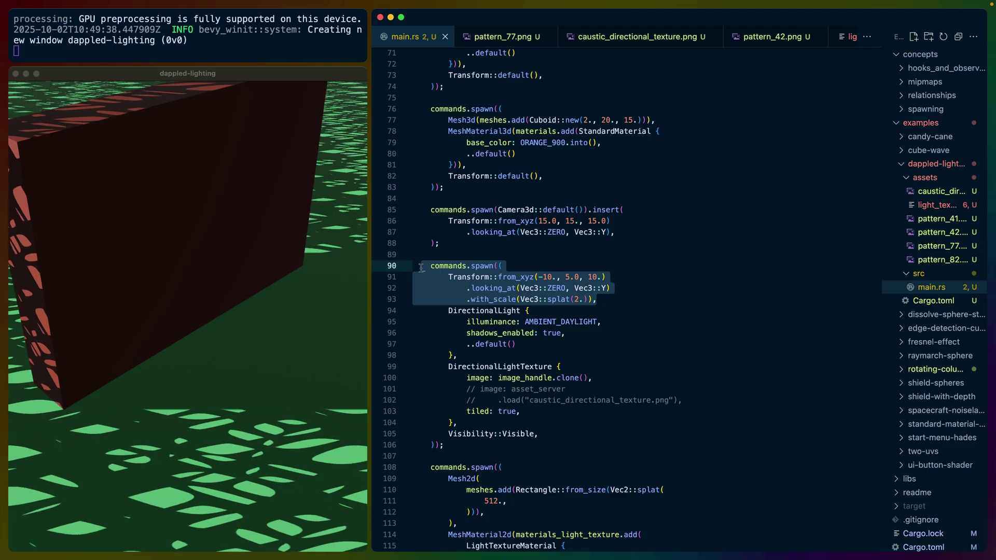
{"action": "key", "text": "ctrl+Tab"}
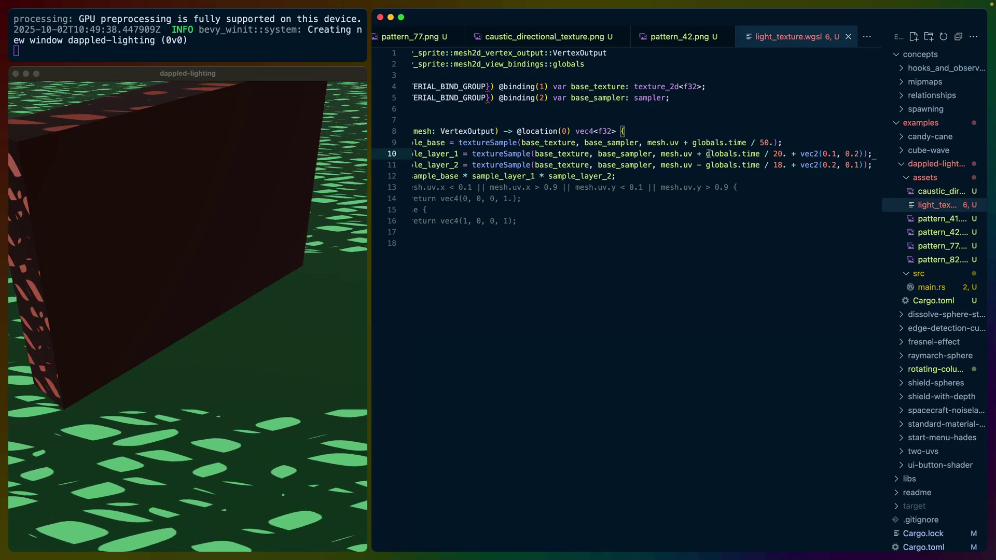
Step: Make the shader return sample_base, then sample_layer_1, then sample_layer_2 alone, saving each
{"action": "double_click", "coordinate": [764, 142]}
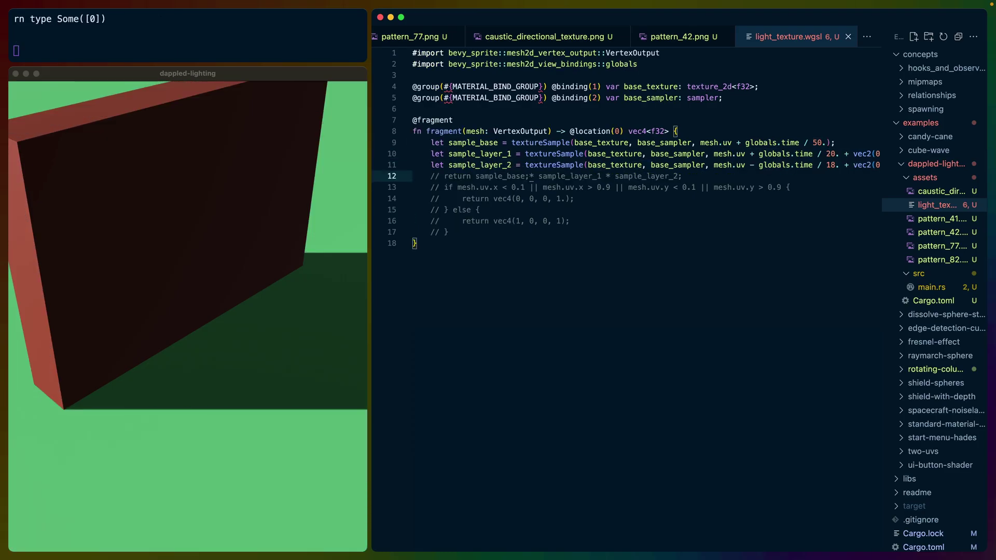
{"action": "key", "text": "ctrl+z"}
{"action": "key", "text": "ctrl+s"}
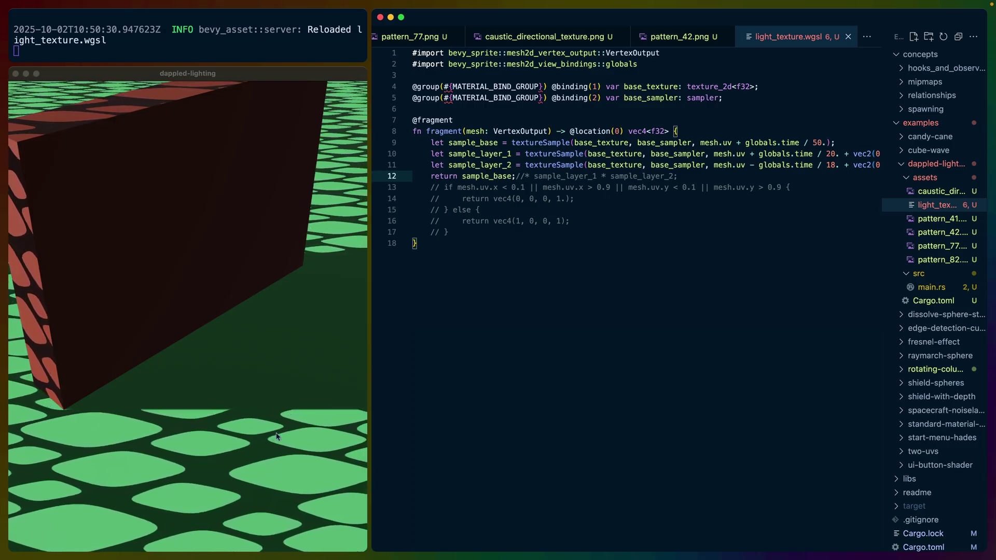
{"action": "key", "text": "ctrl+shift+z"}
{"action": "key", "text": "ctrl+s"}
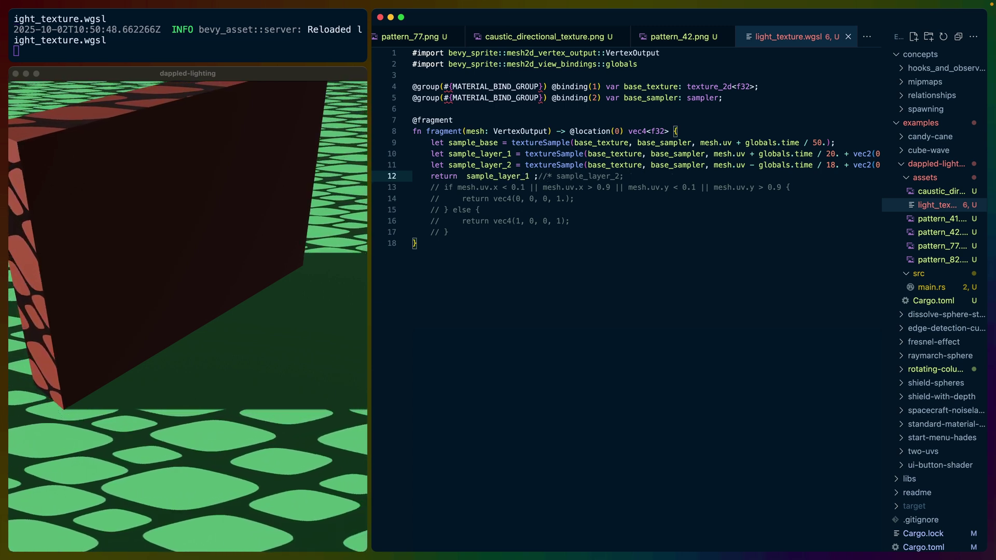
{"action": "key", "text": "ctrl+shift+z"}
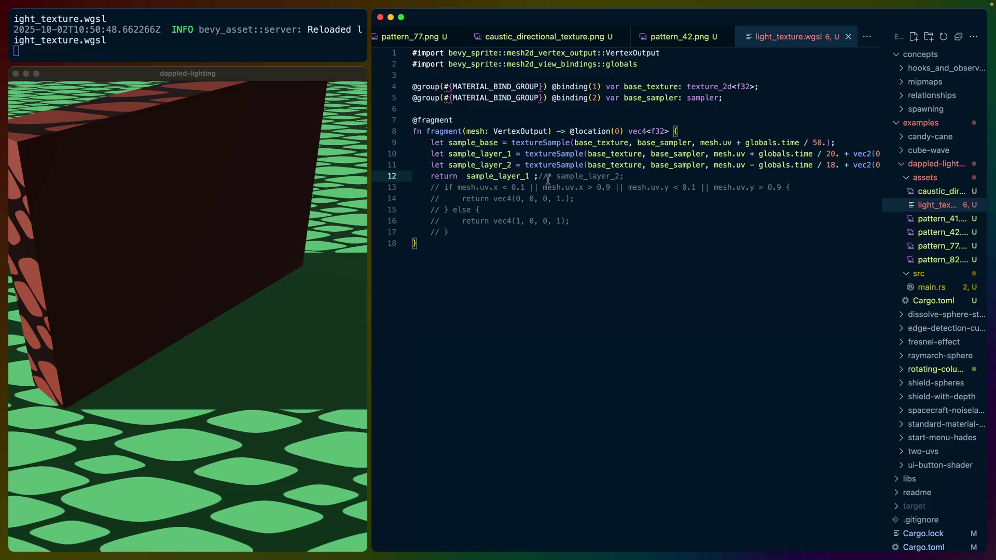
{"action": "key", "text": "ctrl+s"}
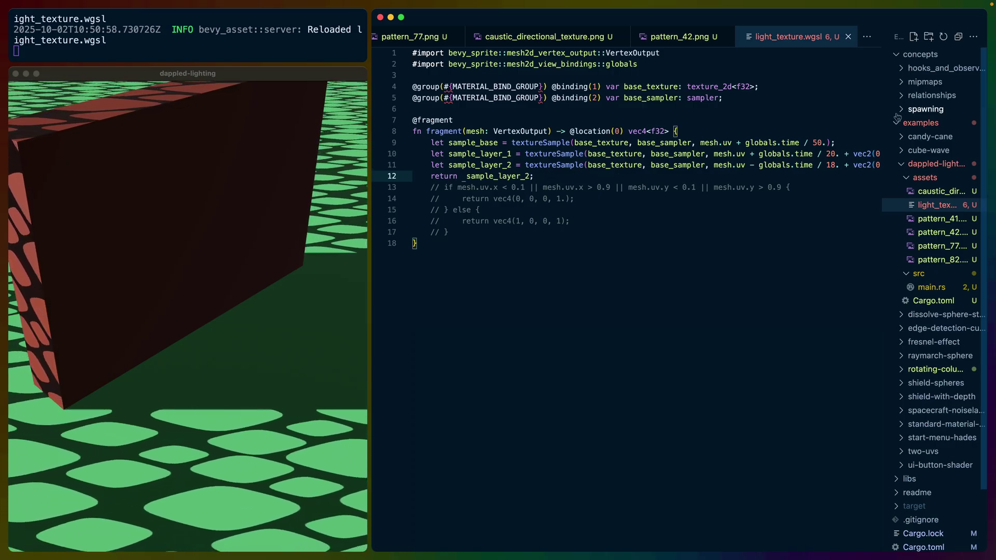
Step: Switch to main.rs and highlight the pattern_42 and pattern_82 texture file names
{"action": "left_click", "coordinate": [931, 286]}
{"action": "double_click", "coordinate": [529, 153]}
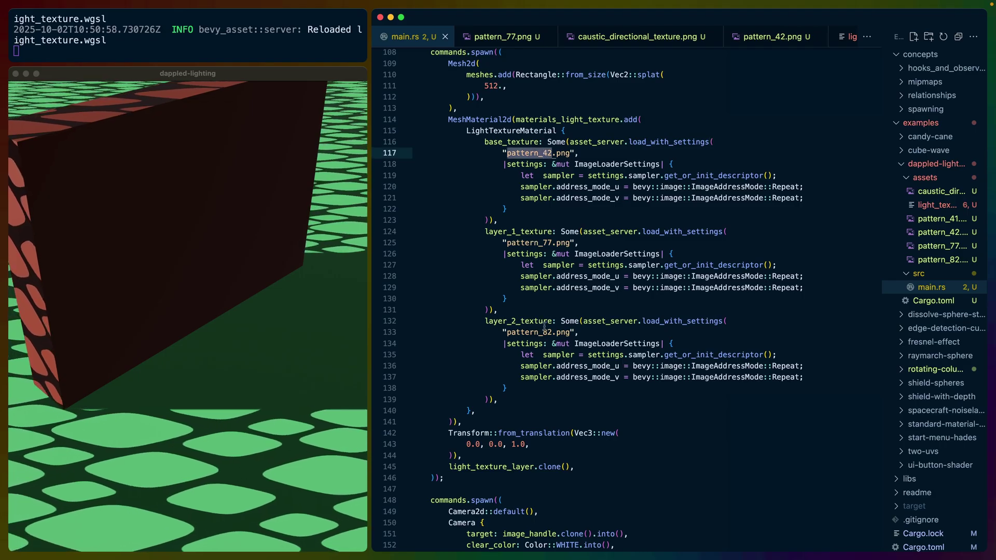
{"action": "double_click", "coordinate": [530, 333]}
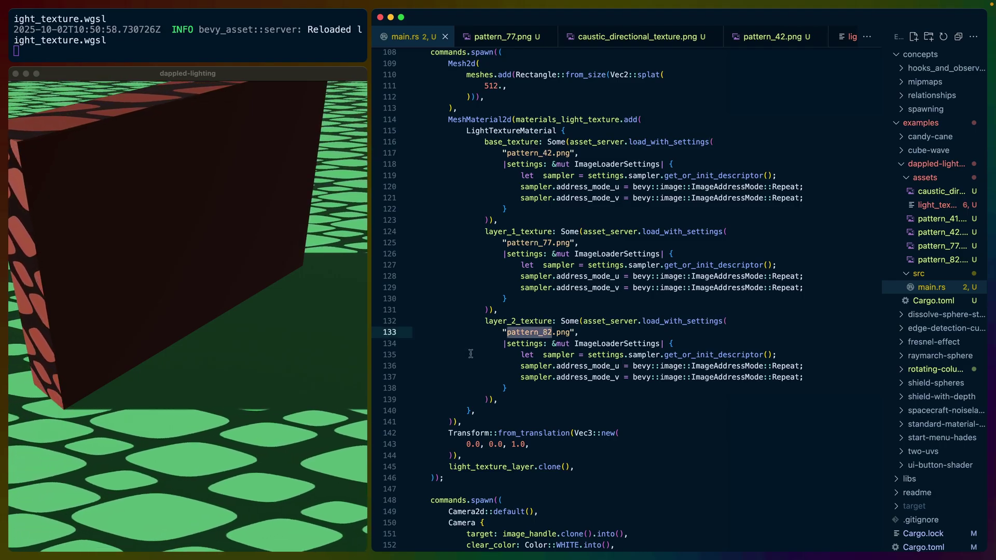
Step: Preview the pattern_41, pattern_42, pattern_82 and pattern_77 images, then return to the shader
{"action": "left_click", "coordinate": [942, 219]}
{"action": "left_click", "coordinate": [941, 233]}
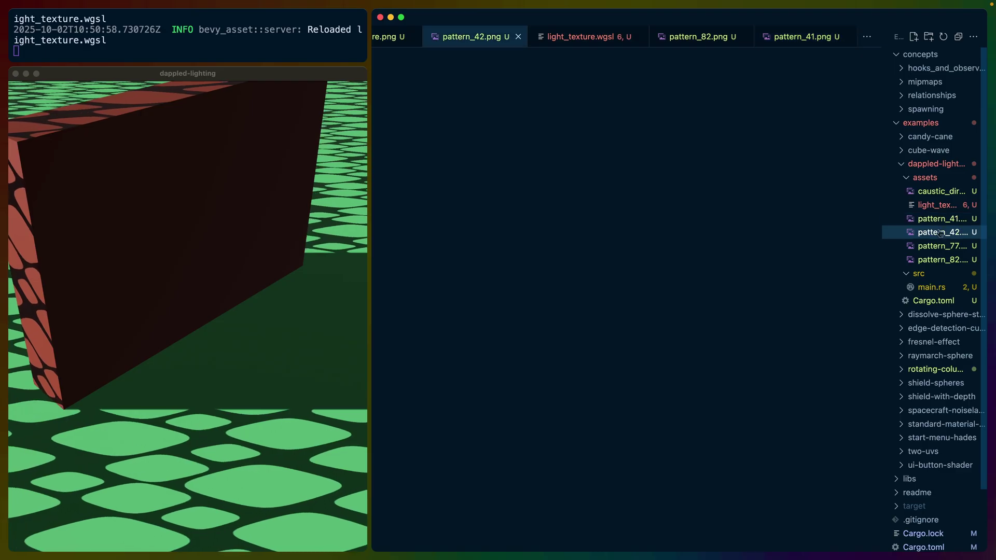
{"action": "left_click", "coordinate": [941, 246]}
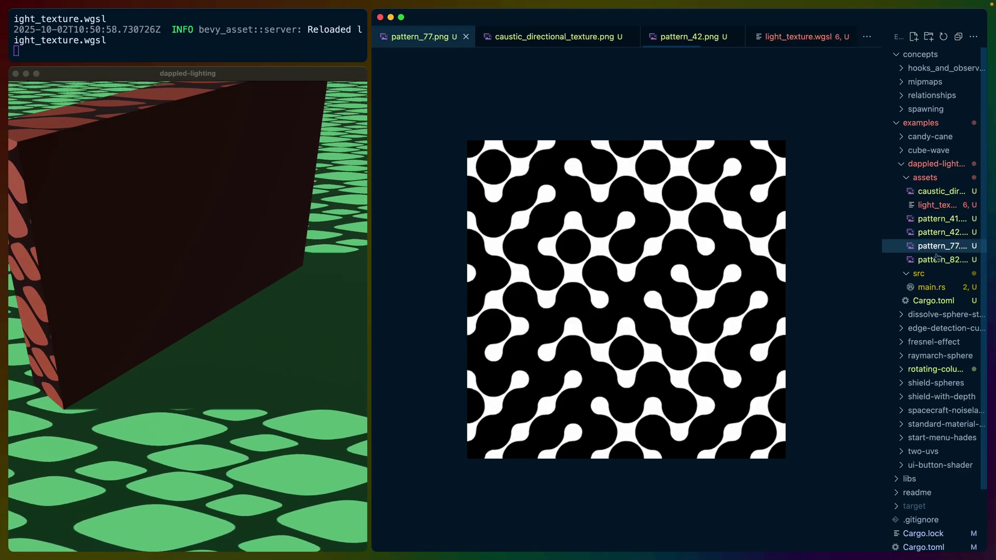
{"action": "left_click", "coordinate": [941, 259]}
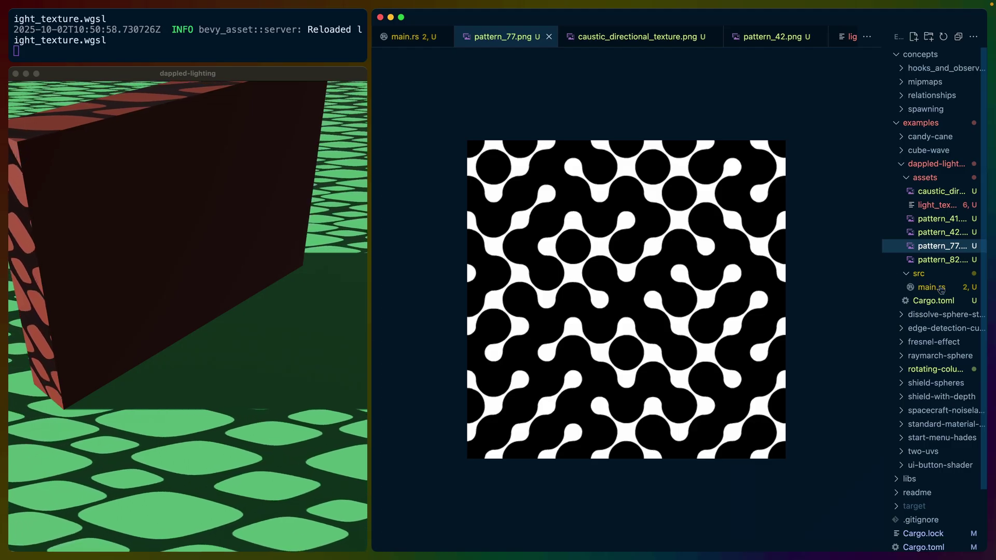
{"action": "left_click", "coordinate": [937, 204]}
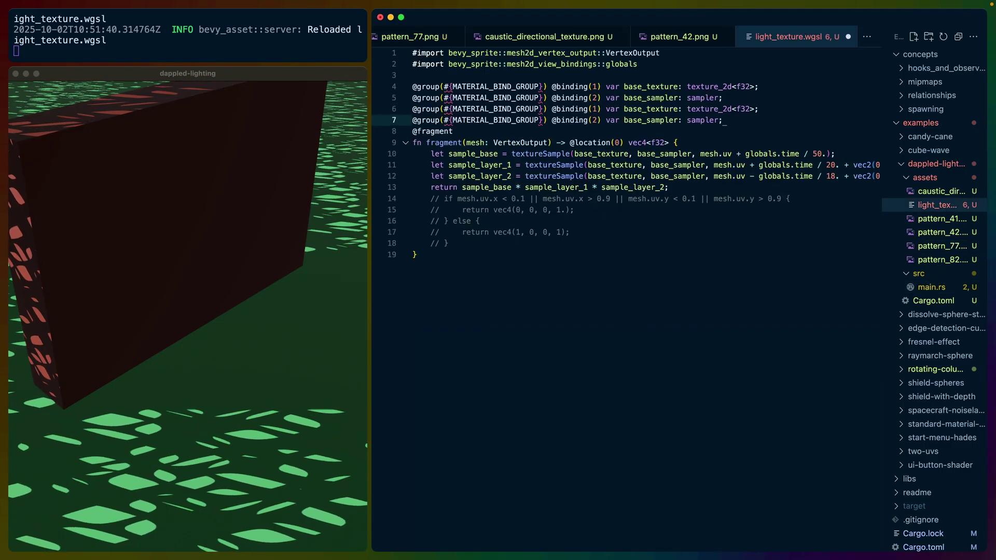
Step: Renumber the duplicated bindings and rename their base prefixes to layer_1 and layer_2
{"action": "double_click", "coordinate": [596, 110]}
{"action": "type", "text": "2"}
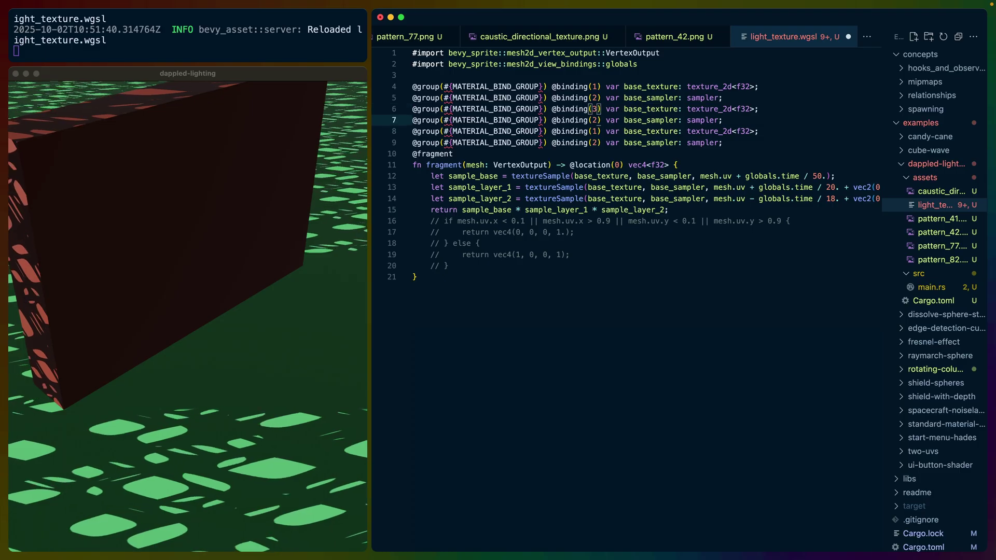
{"action": "type", "text": "r3jr4jr5jr6"}
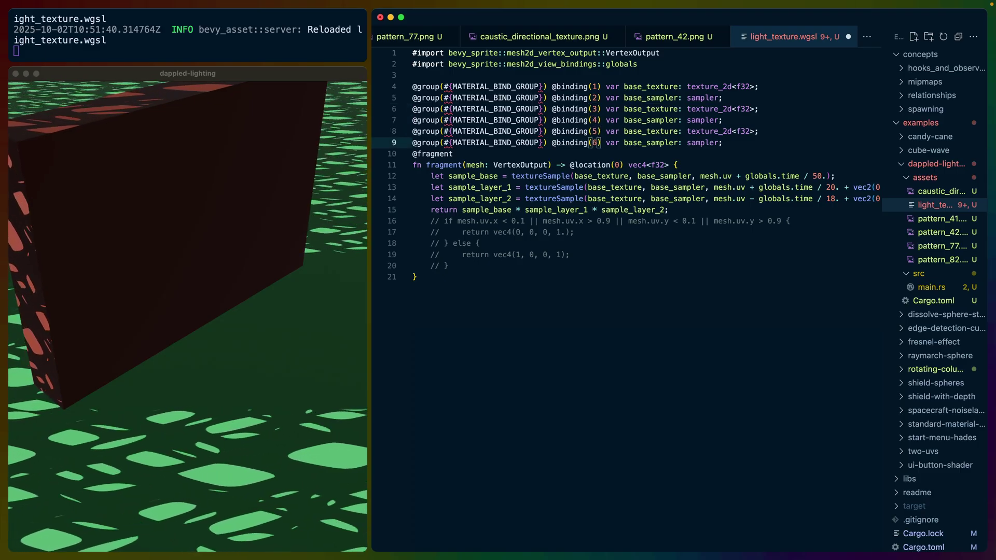
{"action": "key", "text": "ctrl+s"}
{"action": "left_click", "coordinate": [639, 109]}
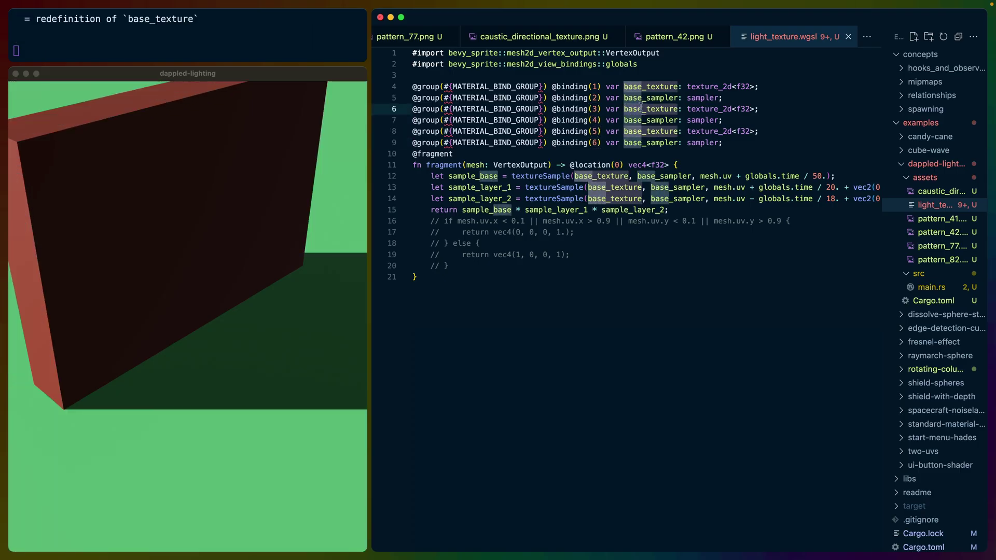
{"action": "key", "text": "ctrl+d"}
{"action": "type", "text": "layer_1"}
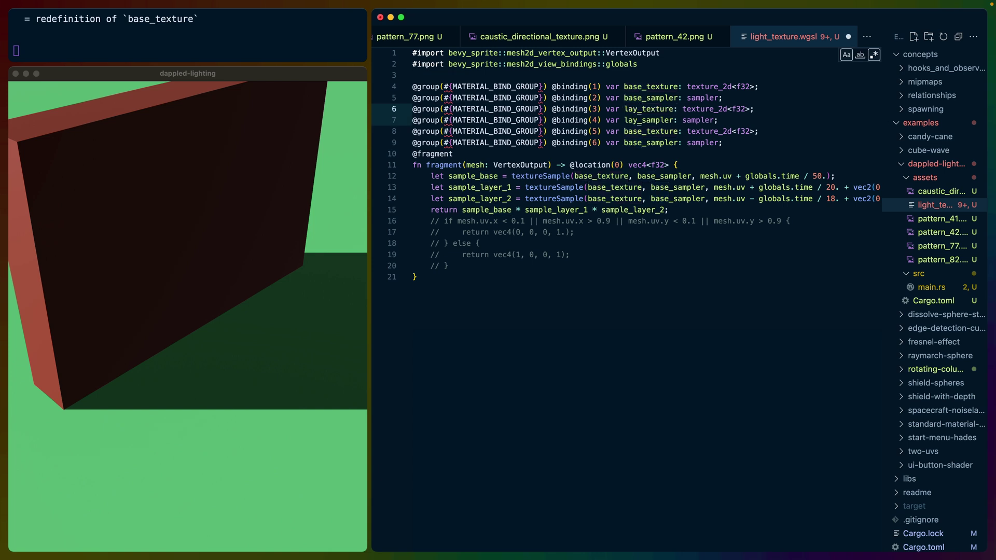
{"action": "key", "text": "Escape"}
{"action": "left_click", "coordinate": [638, 131]}
{"action": "key", "text": "ctrl+d"}
{"action": "type", "text": "blayer_2"}
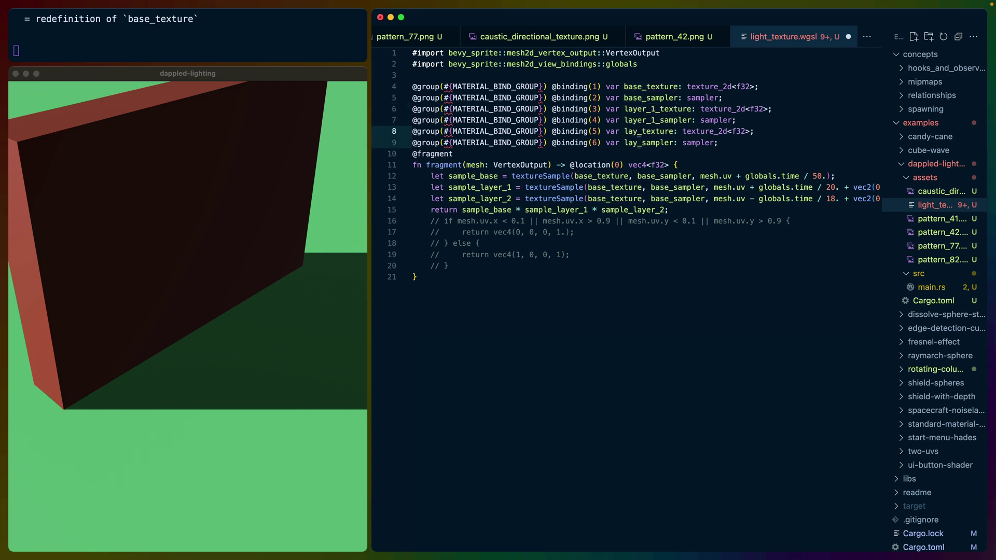
{"action": "type", "text": "er_2"}
{"action": "key", "text": "ctrl+s"}
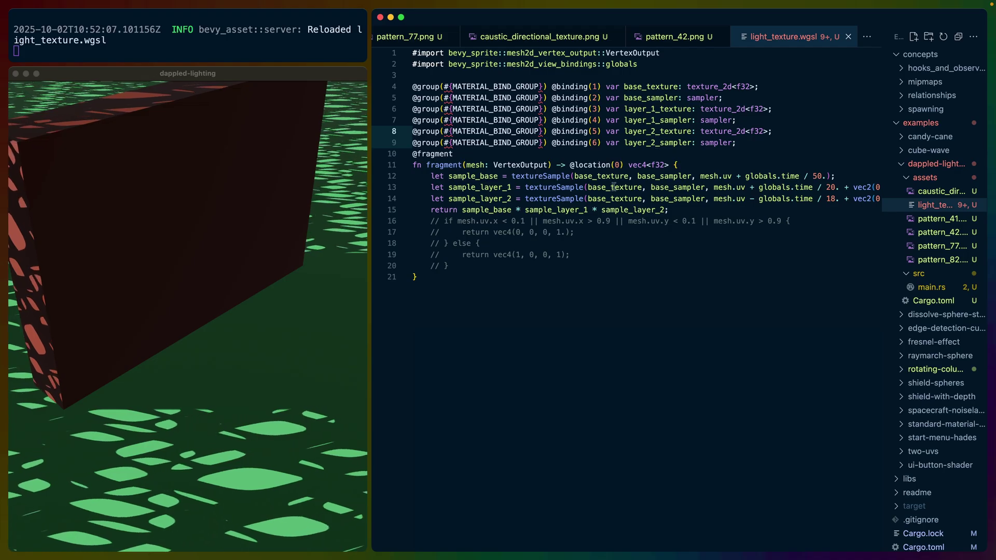
Step: Point the second and third samples at their layer_1 and layer_2 textures and samplers, and save
{"action": "double_click", "coordinate": [657, 110]}
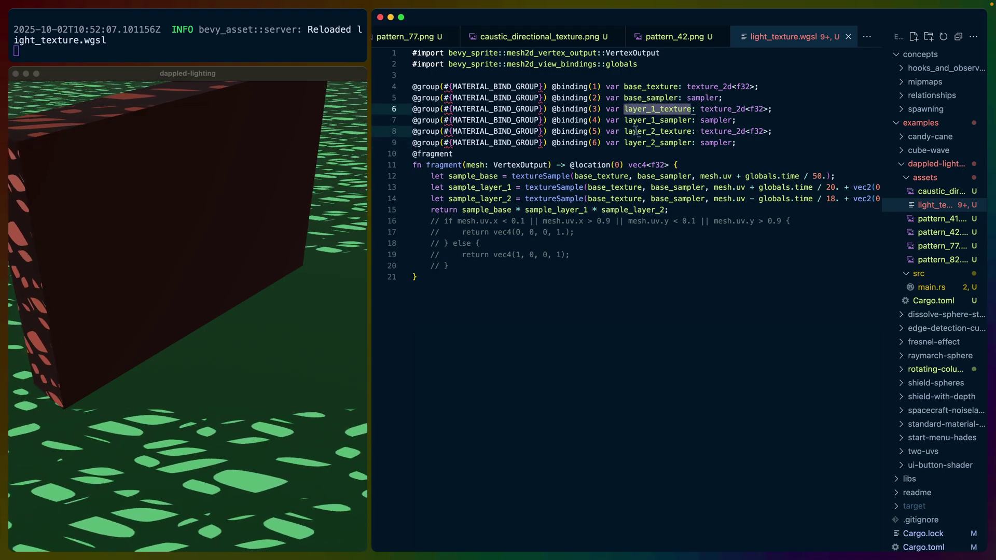
{"action": "double_click", "coordinate": [603, 187]}
{"action": "key", "text": "ctrl+d"}
{"action": "type", "text": "layer_1"}
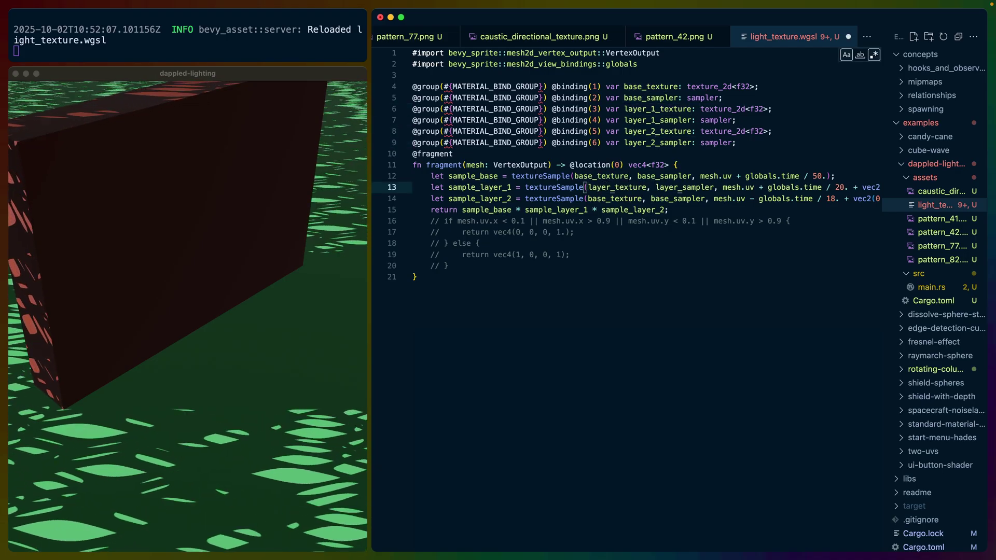
{"action": "key", "text": "Down"}
{"action": "double_click", "coordinate": [615, 199]}
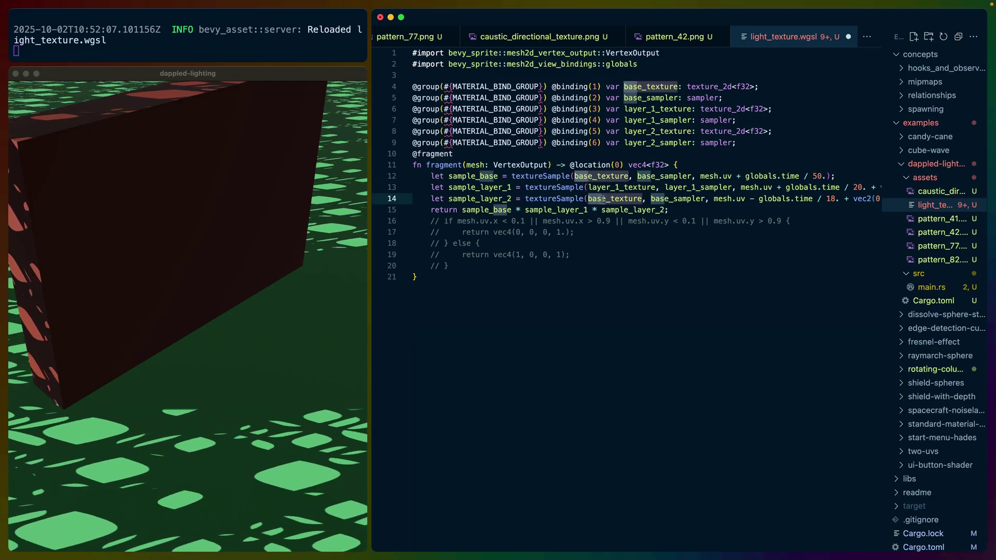
{"action": "key", "text": "ctrl+d"}
{"action": "type", "text": "layer2"}
{"action": "key", "text": "ctrl+s"}
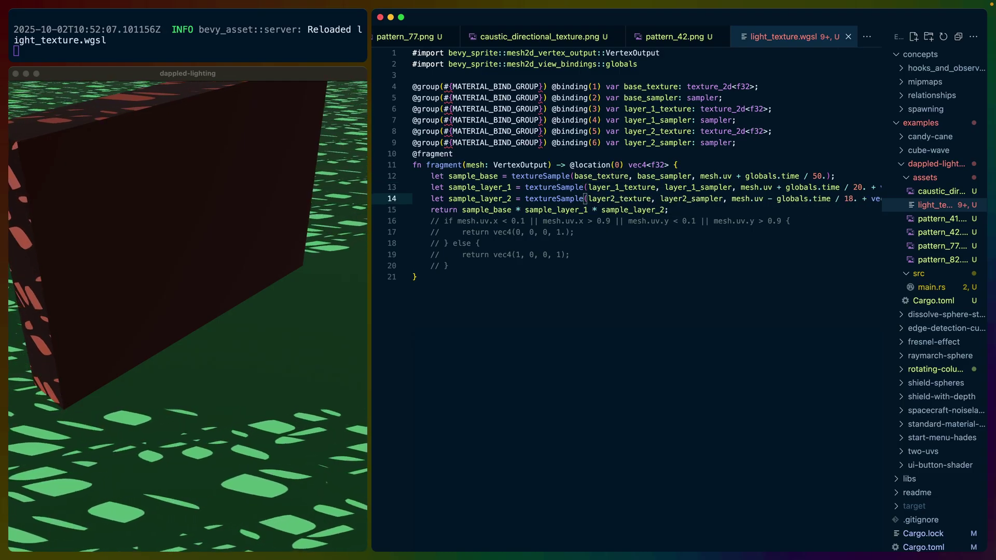
{"action": "type", "text": "_"}
{"action": "key", "text": "ctrl+s"}
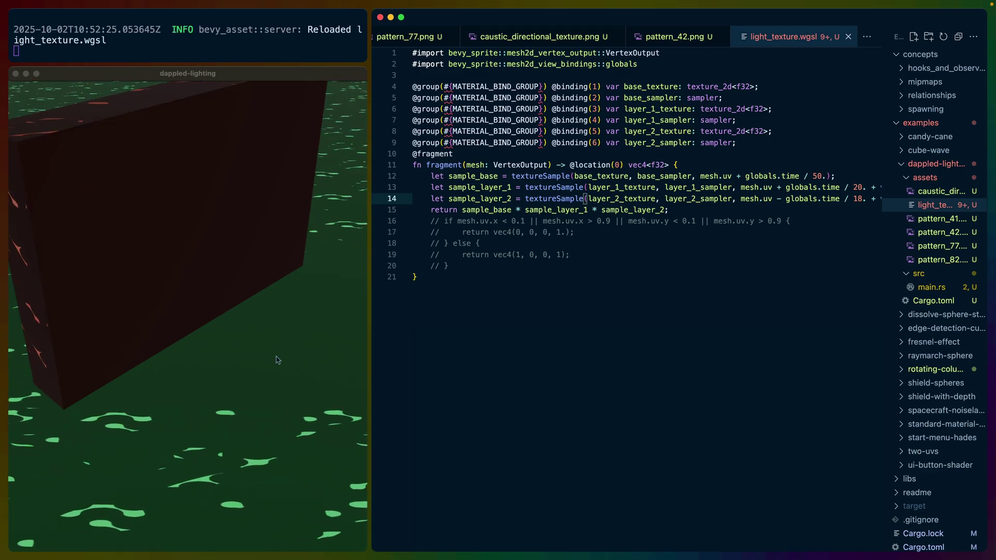
Step: Delete the layer multiplications from the return to compare the scene, then restore them
{"action": "left_click_drag", "start_coordinate": [515, 209], "coordinate": [661, 210]}
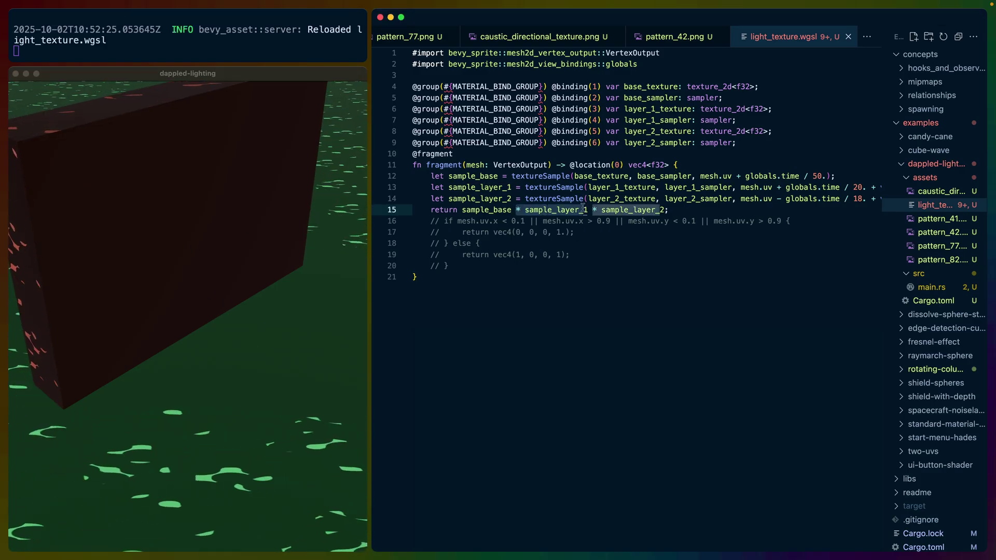
{"action": "key", "text": "BackSpace"}
{"action": "key", "text": "ctrl+s"}
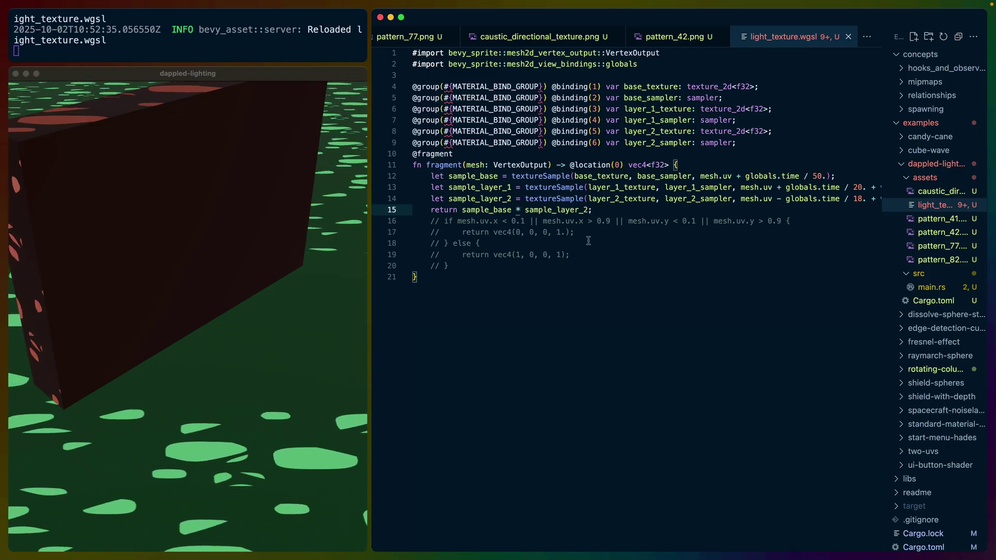
{"action": "key", "text": "ctrl+z"}
{"action": "key", "text": "ctrl+s"}
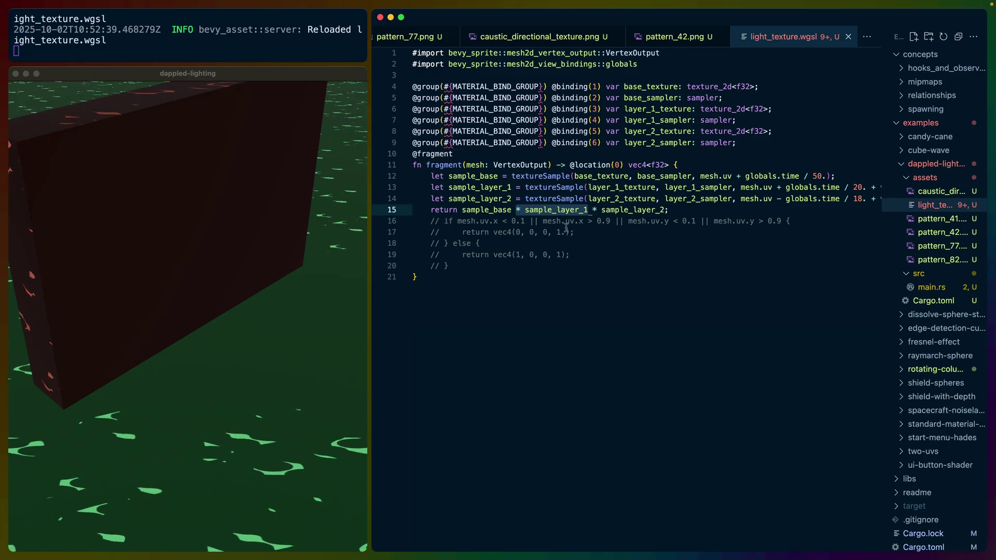
Step: Reduce the return to sample_layer_1 alone and save
{"action": "key", "text": "ctrl+z"}
{"action": "key", "text": "ctrl+s"}
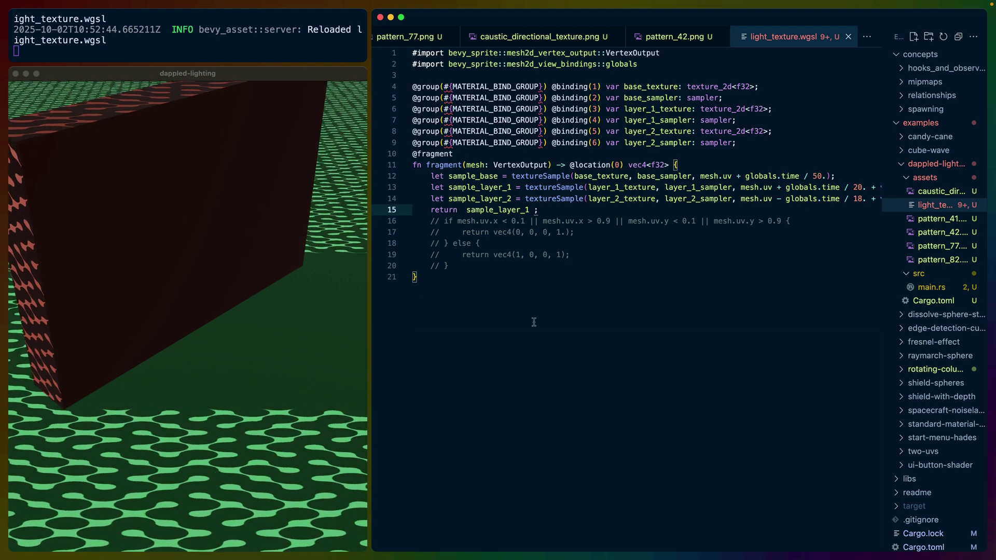
{"action": "double_click", "coordinate": [485, 210]}
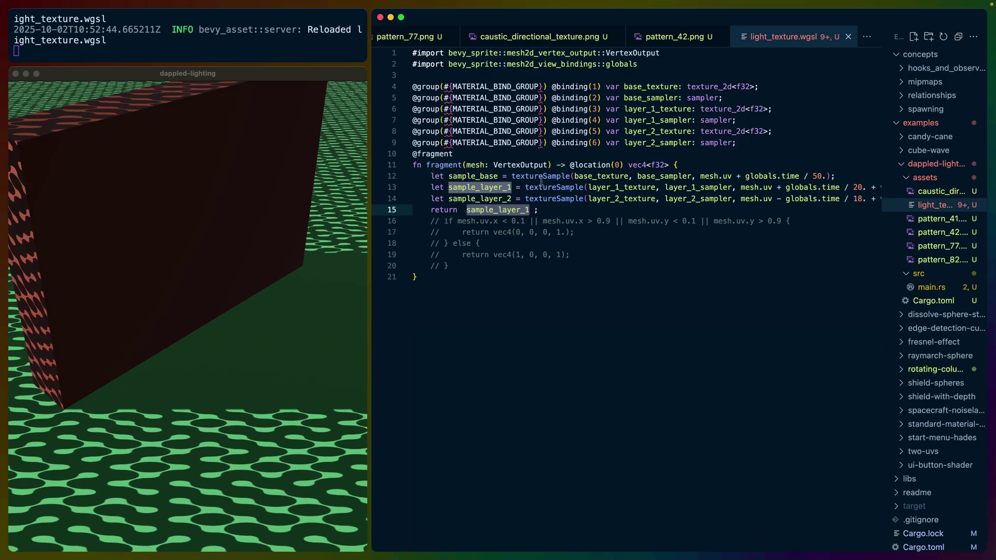
{"action": "left_click", "coordinate": [773, 187]}
{"action": "scroll", "coordinate": [773, 187], "scroll_direction": "right", "scroll_amount": 3}
{"action": "left_click_drag", "start_coordinate": [698, 187], "coordinate": [780, 187]}
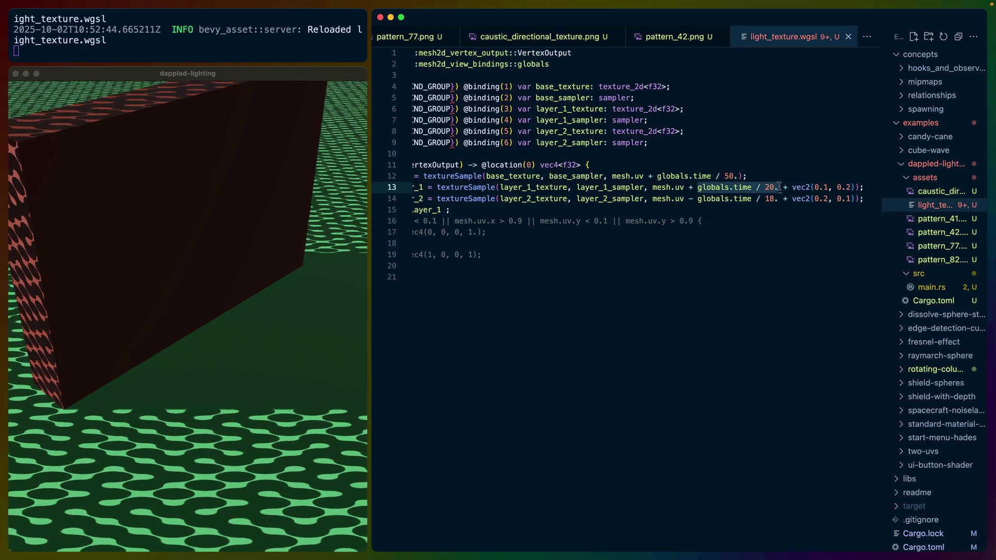
{"action": "left_click", "coordinate": [769, 188]}
{"action": "type", "text": "100"}
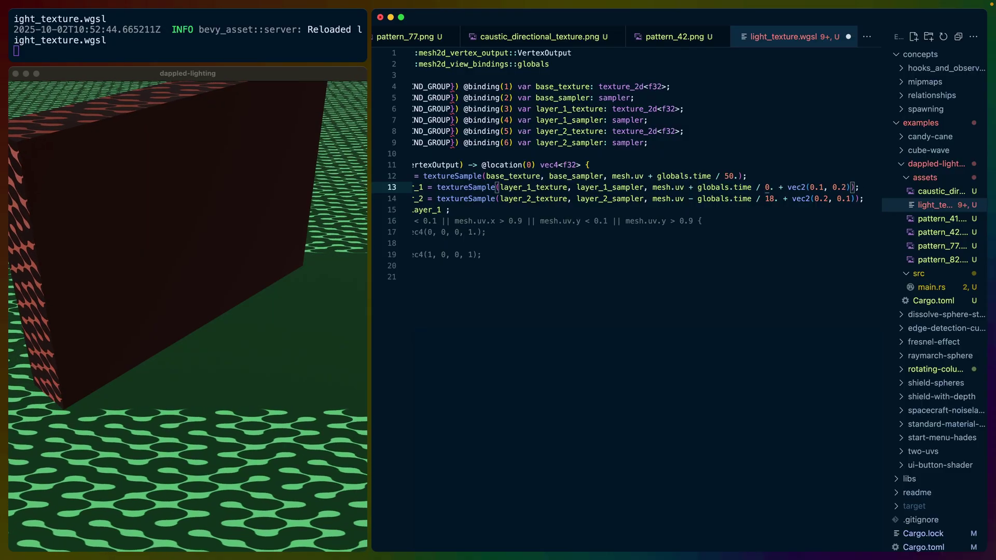
{"action": "key", "text": "super+s"}
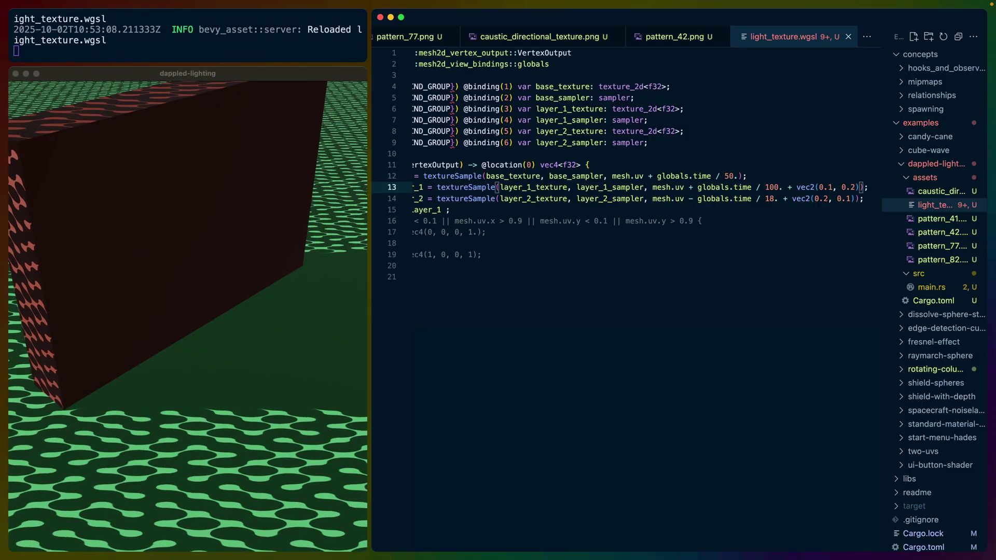
{"action": "key", "text": "BackSpace"}
{"action": "key", "text": "BackSpace"}
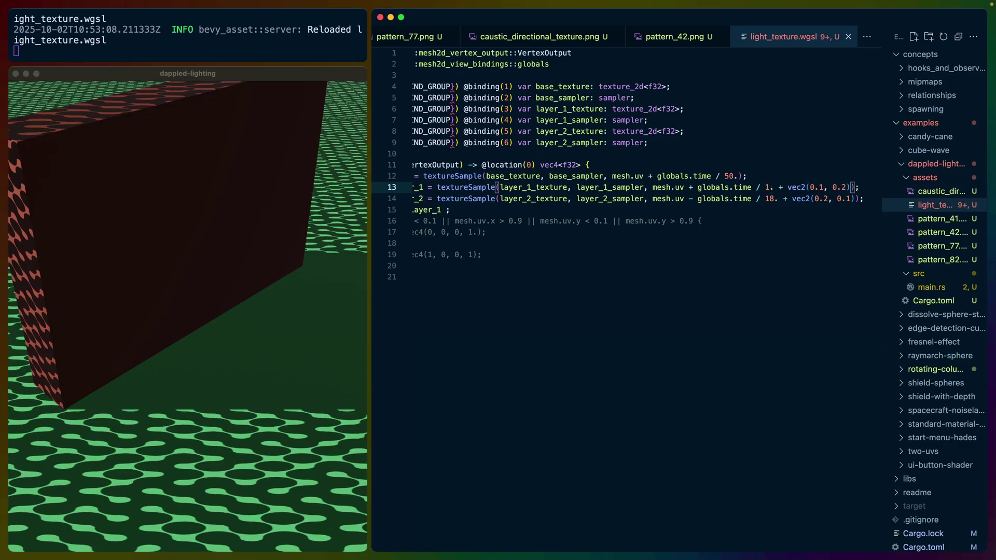
{"action": "key", "text": "super+s"}
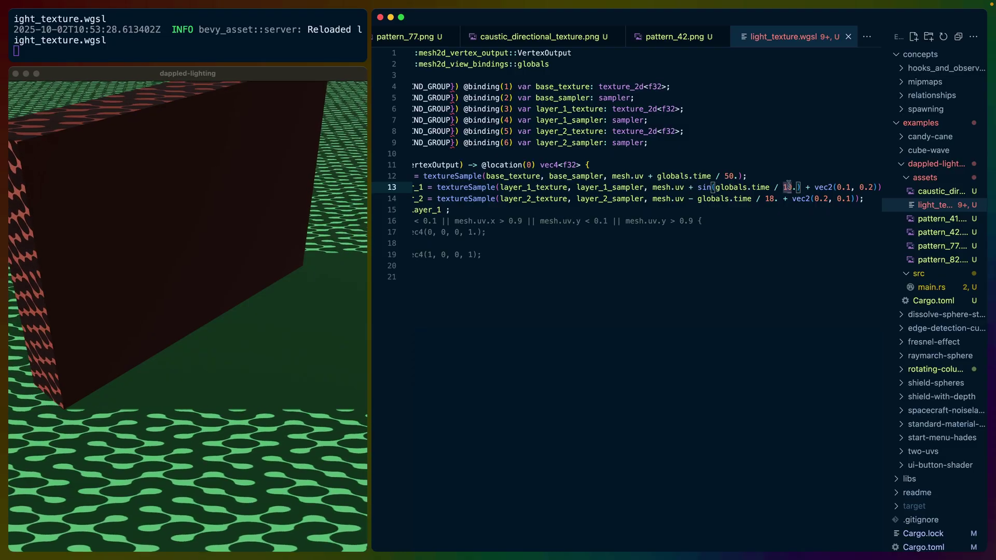
{"action": "key", "text": "BackSpace"}
{"action": "key", "text": "super+s"}
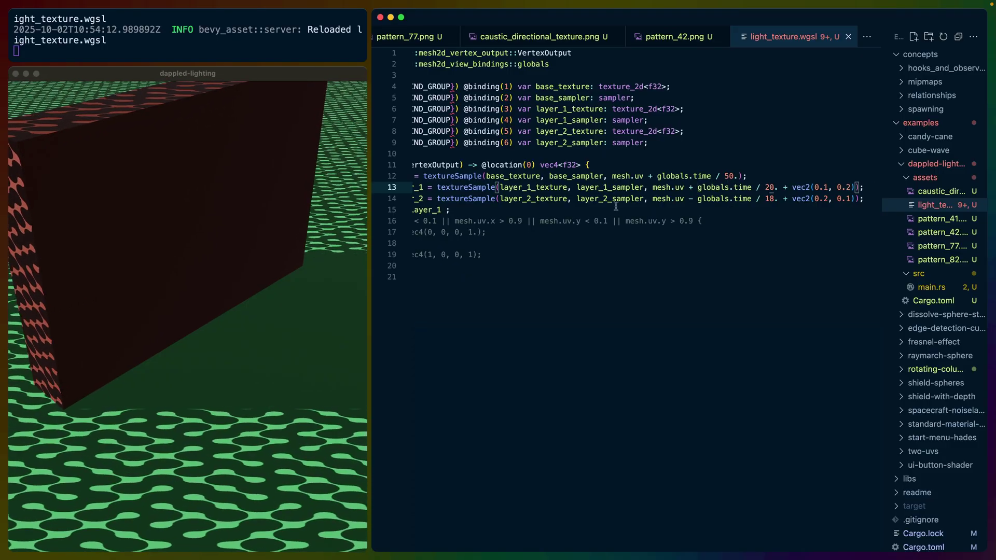
{"action": "double_click", "coordinate": [502, 210]}
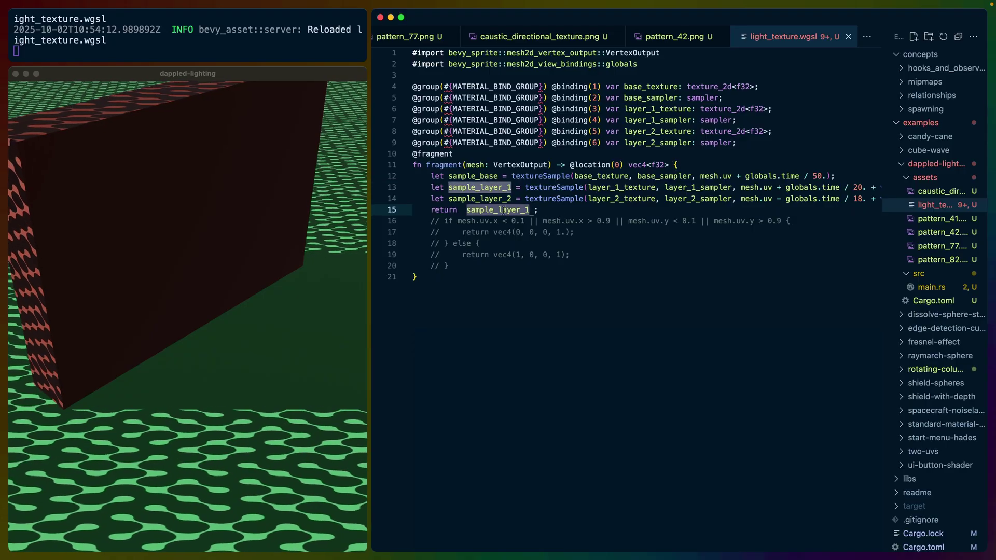
Step: Return sample_base * sample_layer_1 * sample_layer_2, briefly trying '+' before reverting
{"action": "double_click", "coordinate": [473, 176]}
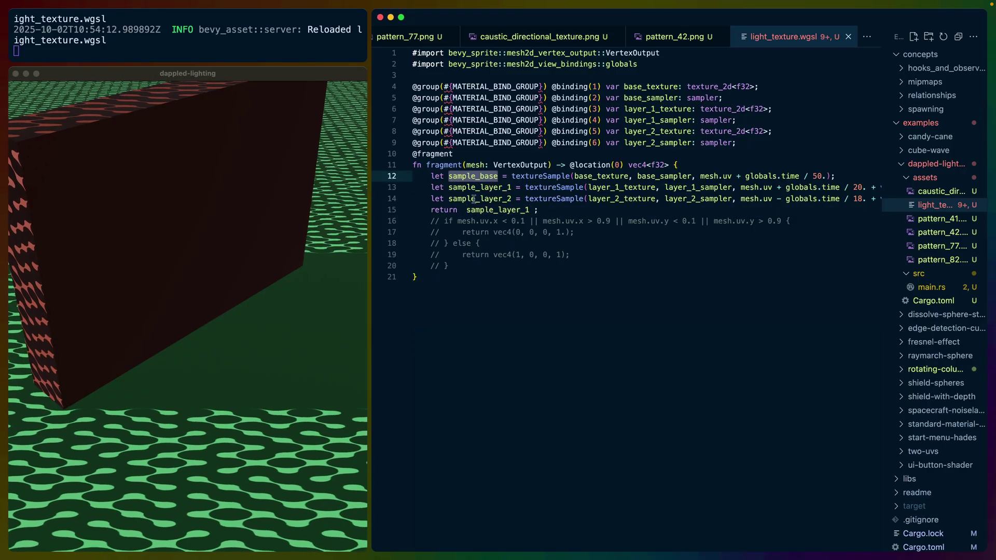
{"action": "double_click", "coordinate": [498, 210]}
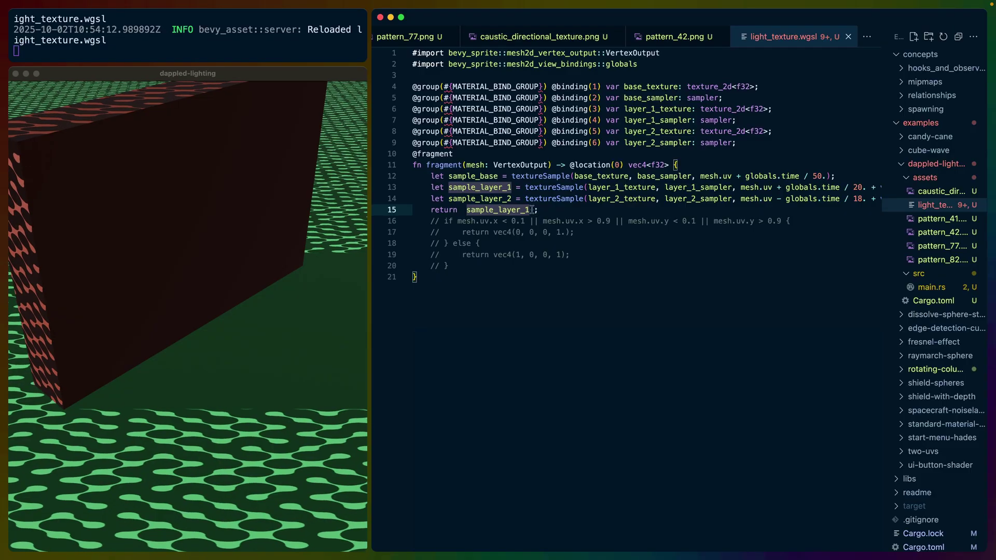
{"action": "type", "text": "sample_base * "}
{"action": "type", "text": " sample_layer_2"}
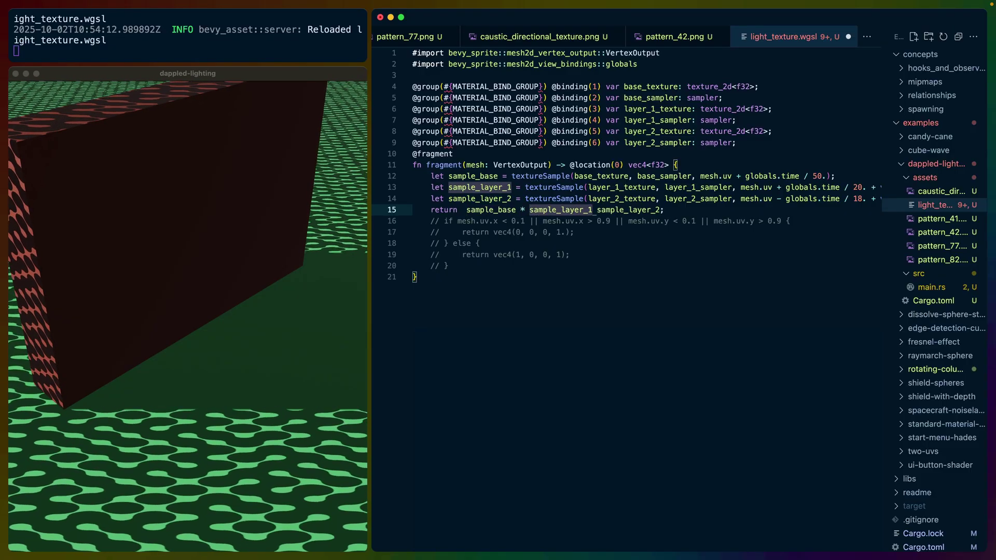
{"action": "type", "text": "*"}
{"action": "key", "text": "ctrl+s"}
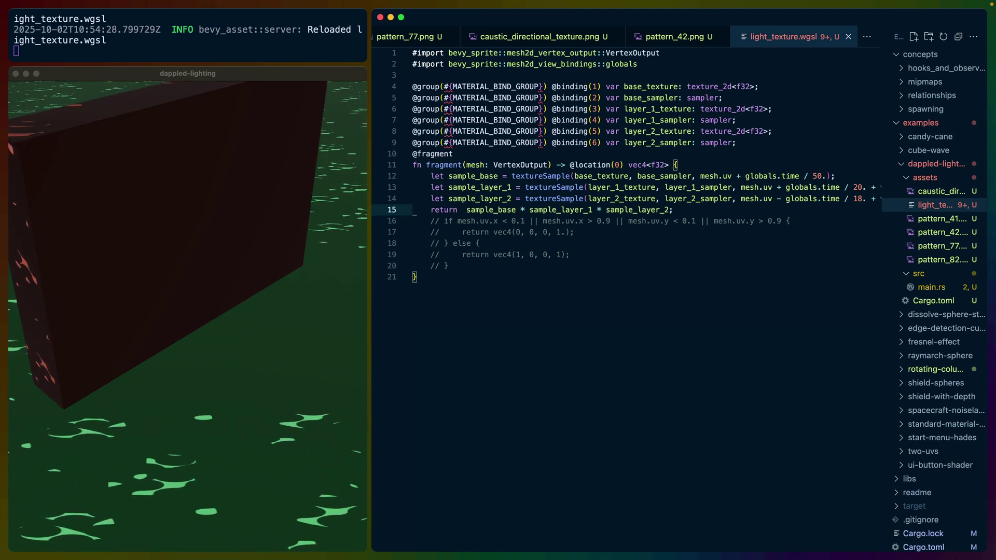
{"action": "key", "text": "BackSpace"}
{"action": "type", "text": "+"}
{"action": "key", "text": "ctrl+s"}
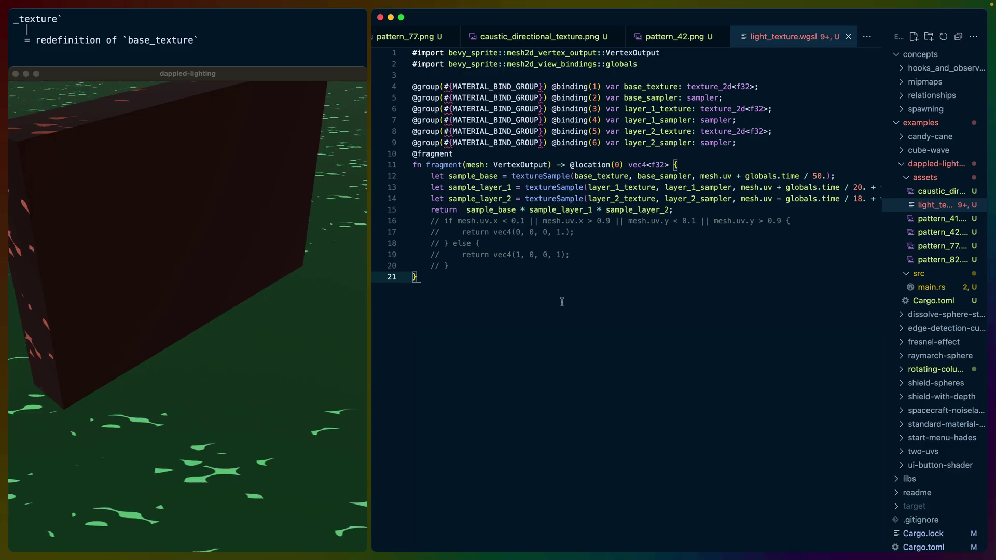
Step: In main.rs, highlight image_handle and the LightTextureMaterial texture and sampler fields
{"action": "left_click", "coordinate": [744, 142]}
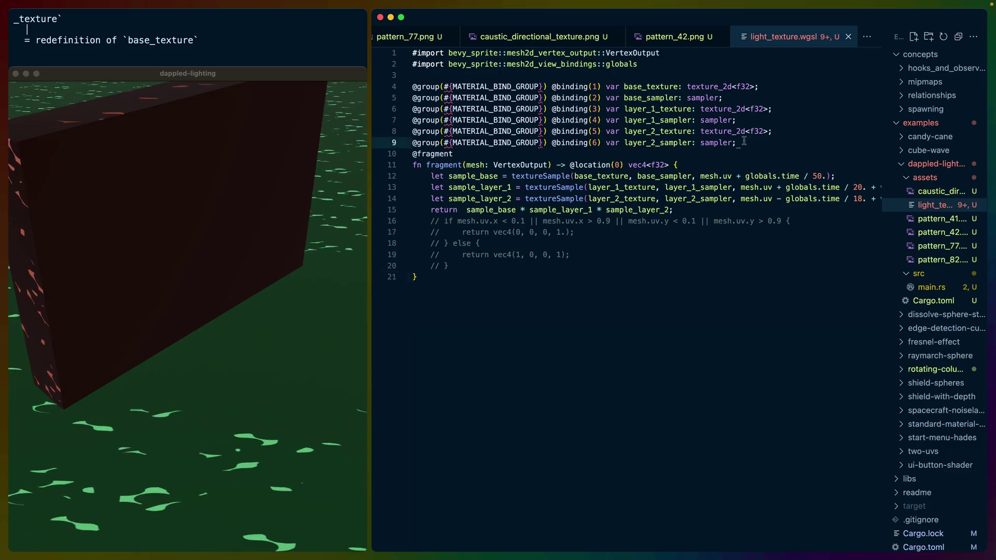
{"action": "key", "text": "ctrl+s"}
{"action": "left_click", "coordinate": [404, 36]}
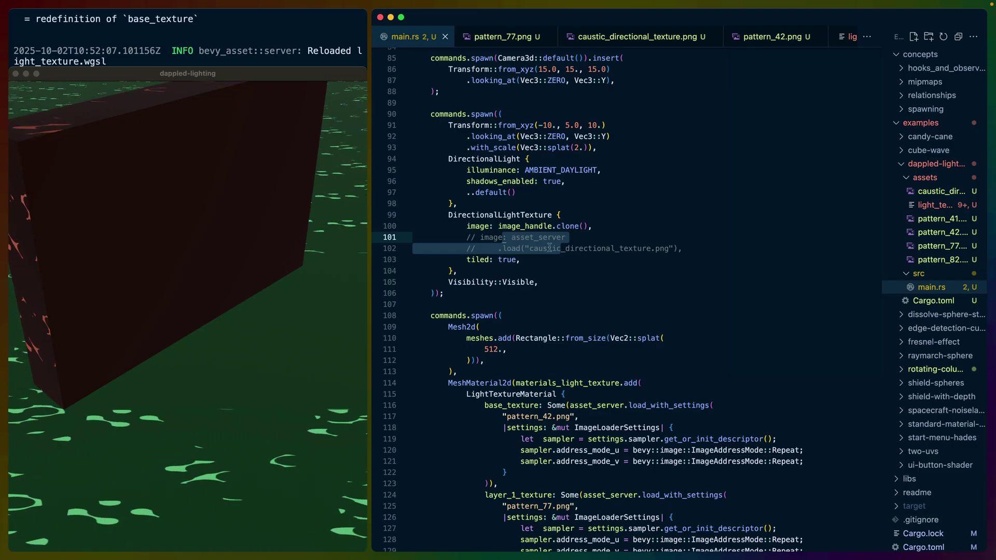
{"action": "double_click", "coordinate": [536, 227]}
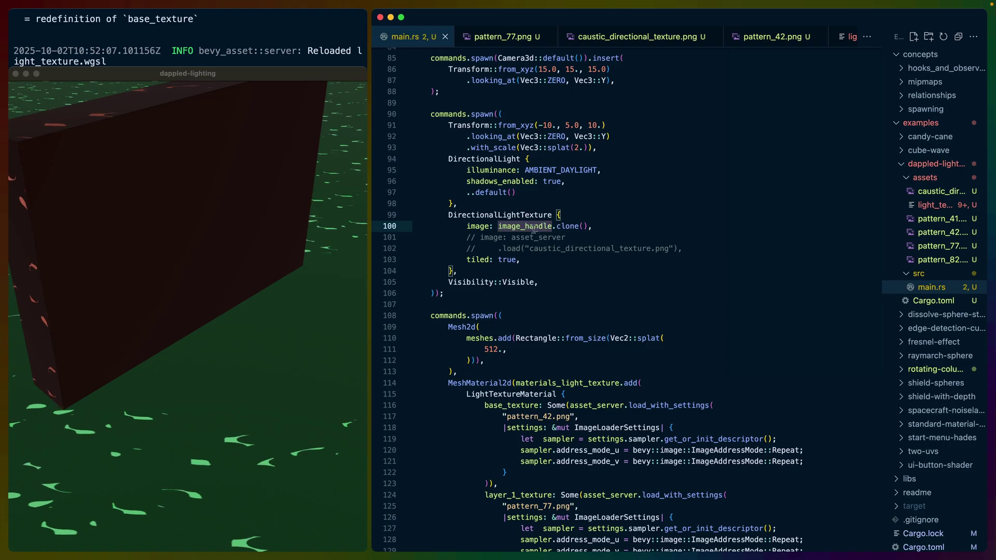
{"action": "scroll", "coordinate": [535, 231], "scroll_direction": "down", "scroll_amount": 15}
{"action": "left_click", "coordinate": [501, 362]}
{"action": "left_click_drag", "start_coordinate": [420, 366], "coordinate": [424, 263]}
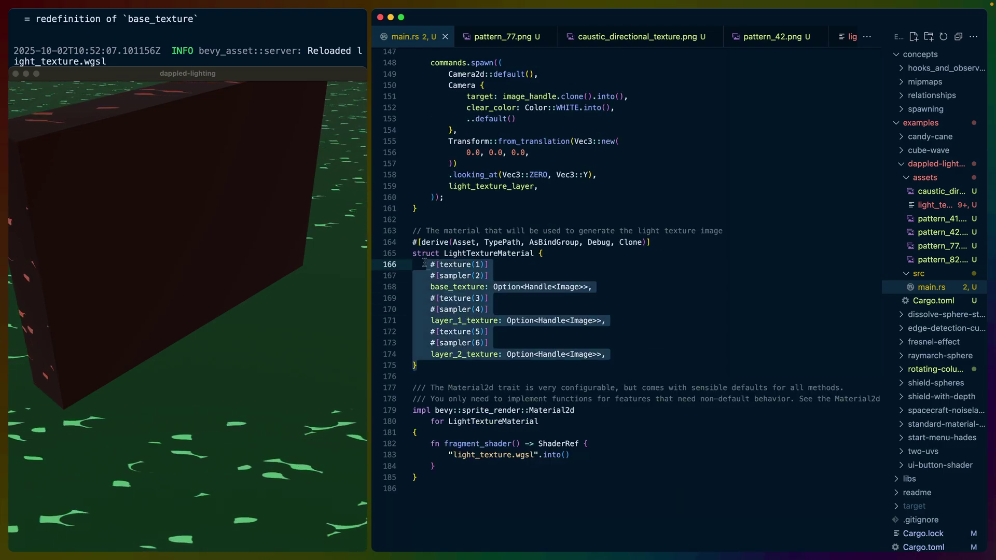
{"action": "scroll", "coordinate": [536, 272], "scroll_direction": "up", "scroll_amount": 10}
{"action": "left_click_drag", "start_coordinate": [498, 352], "coordinate": [445, 103]}
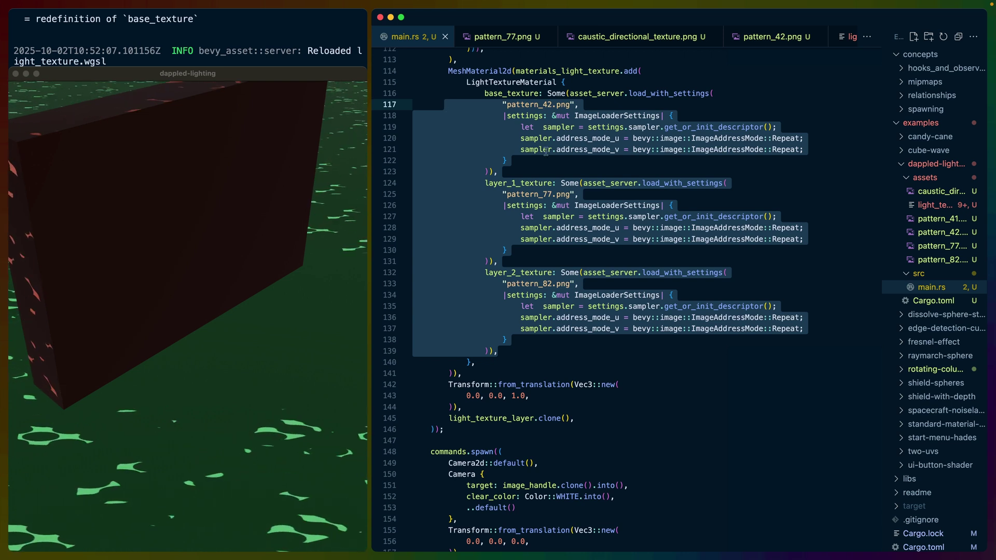
{"action": "left_click", "coordinate": [539, 168]}
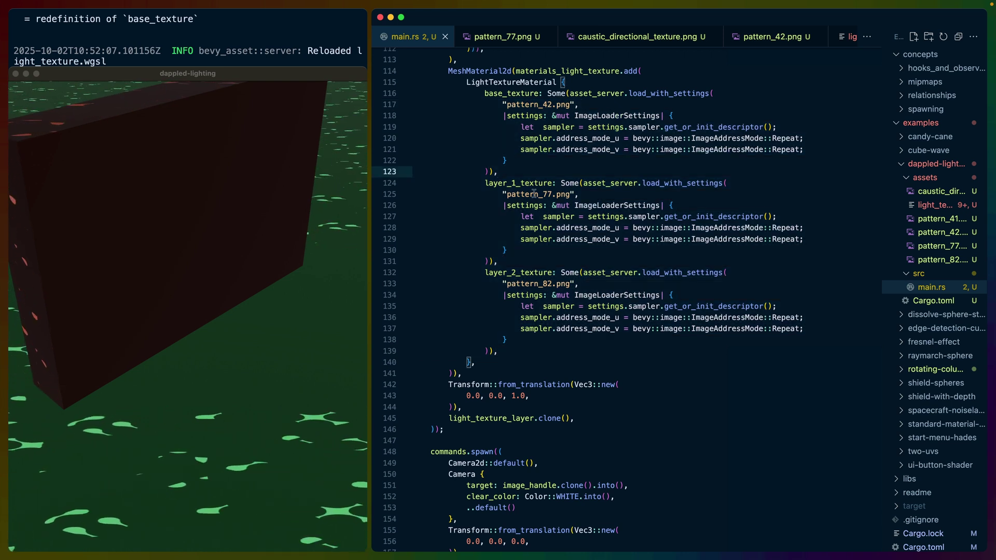